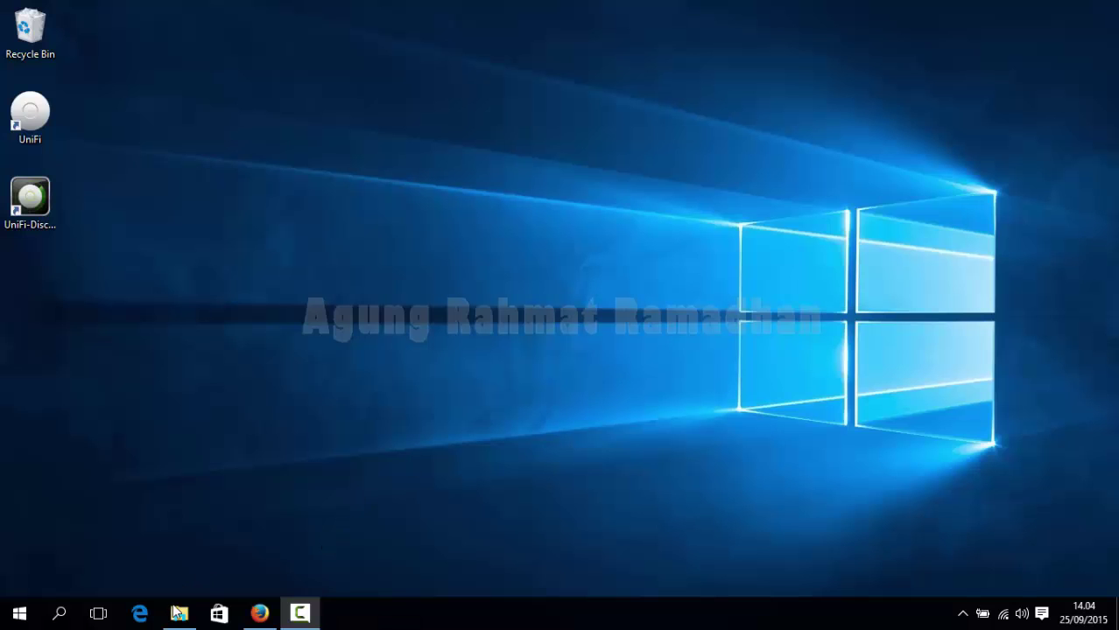
- Launch winbox.exe from File Explorer and connect to the router at 10.10.1.1
click(179, 612)
double_click(283, 379)
click(902, 77)
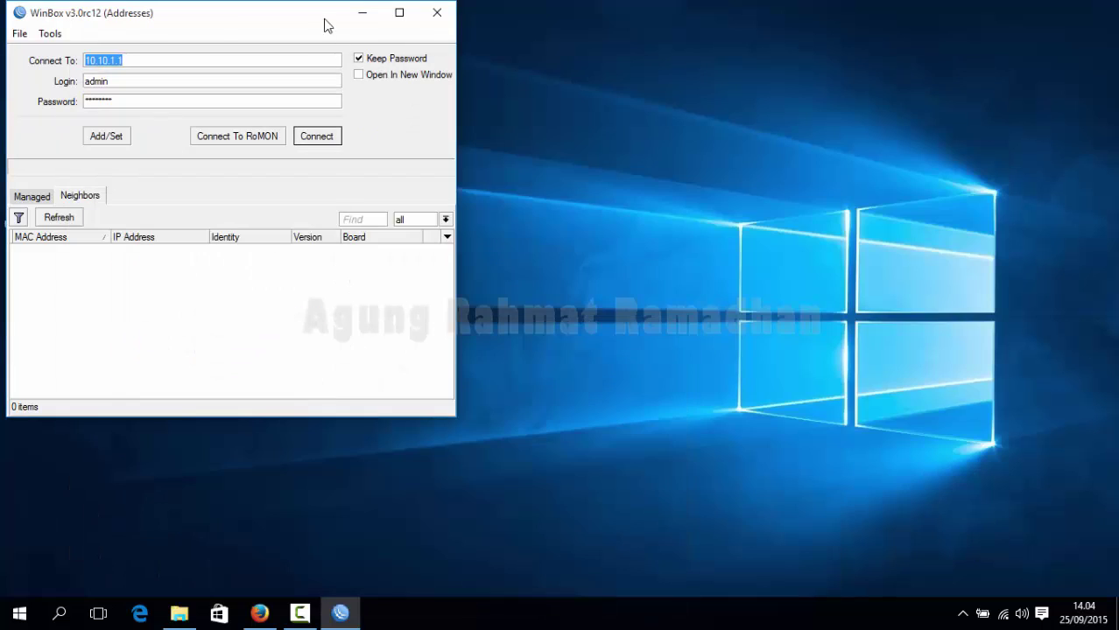
drag(322, 20, 683, 104)
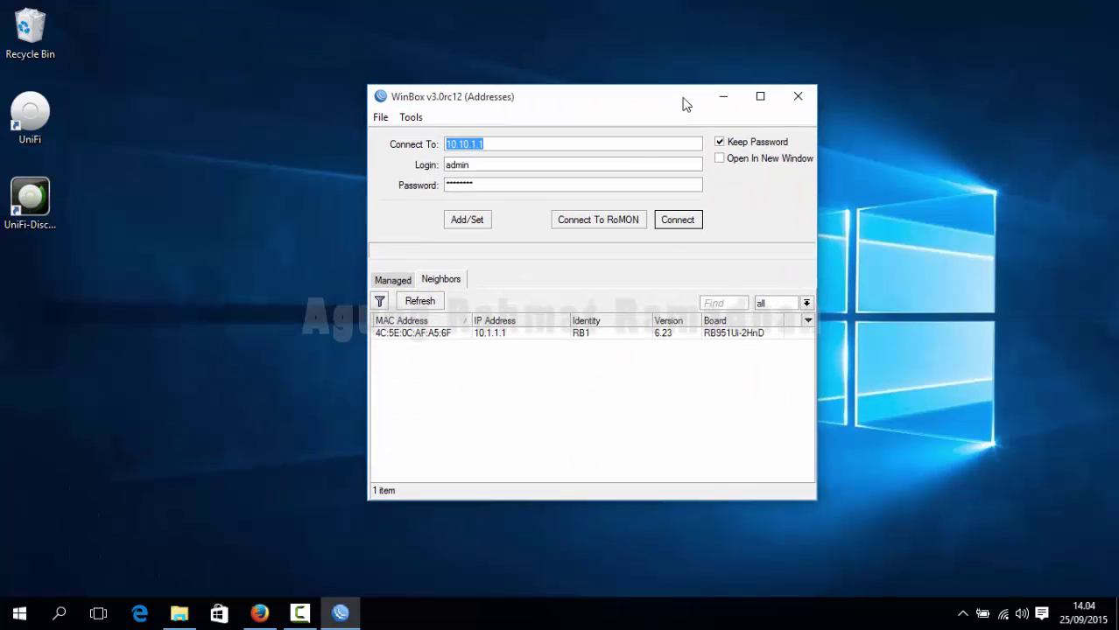
click(492, 145)
click(698, 224)
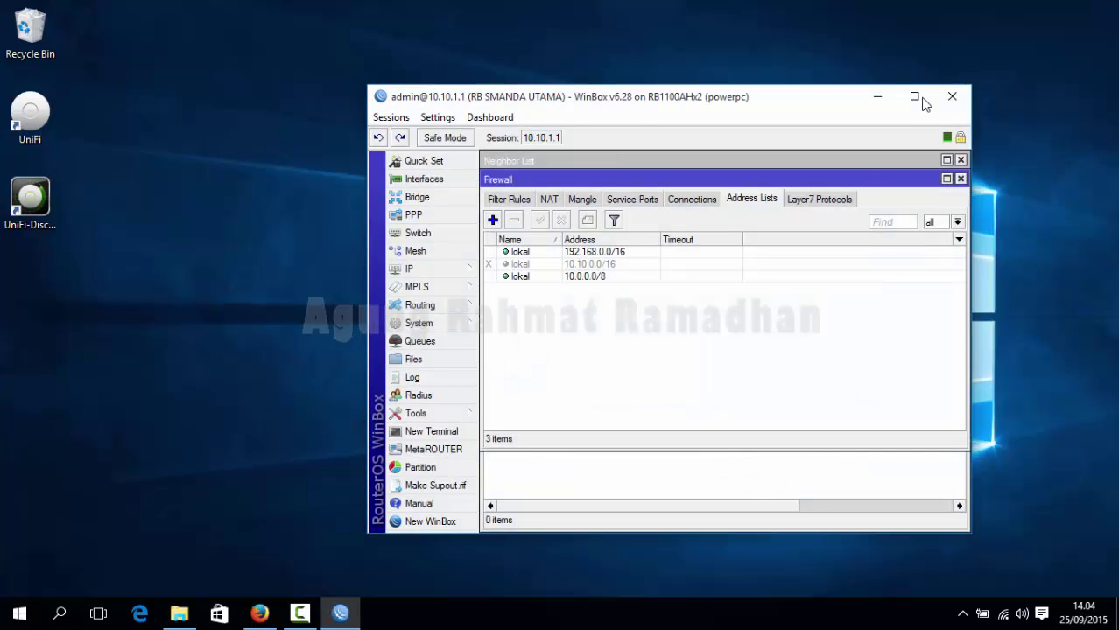
- Maximize WinBox and open the Interfaces list, enlarged to show all rows
click(916, 97)
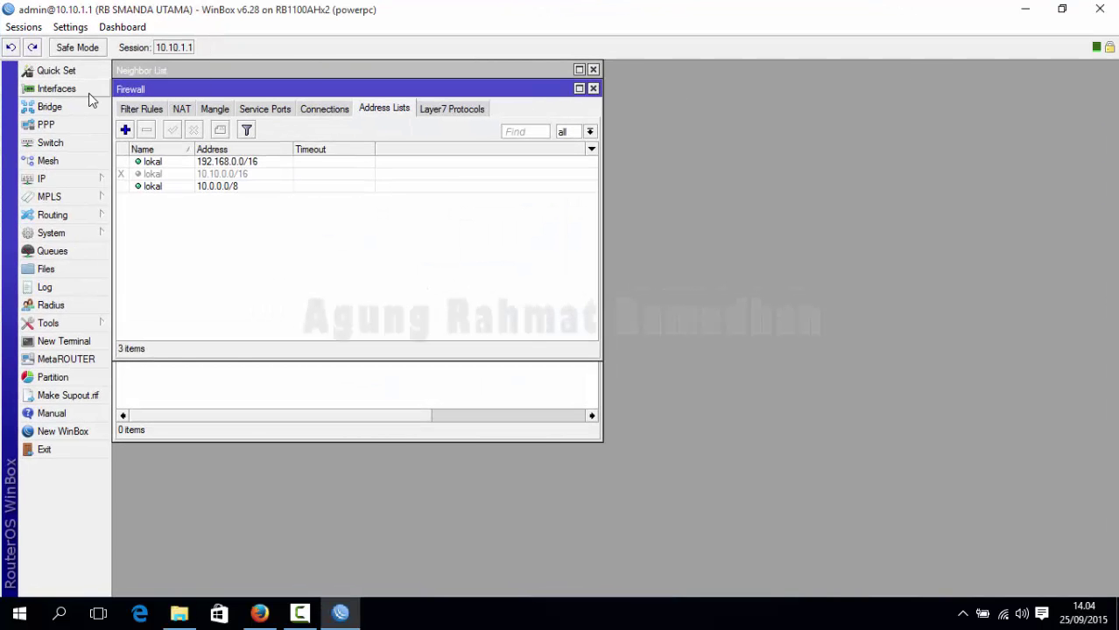
click(81, 91)
drag(365, 200, 362, 153)
drag(583, 421, 583, 482)
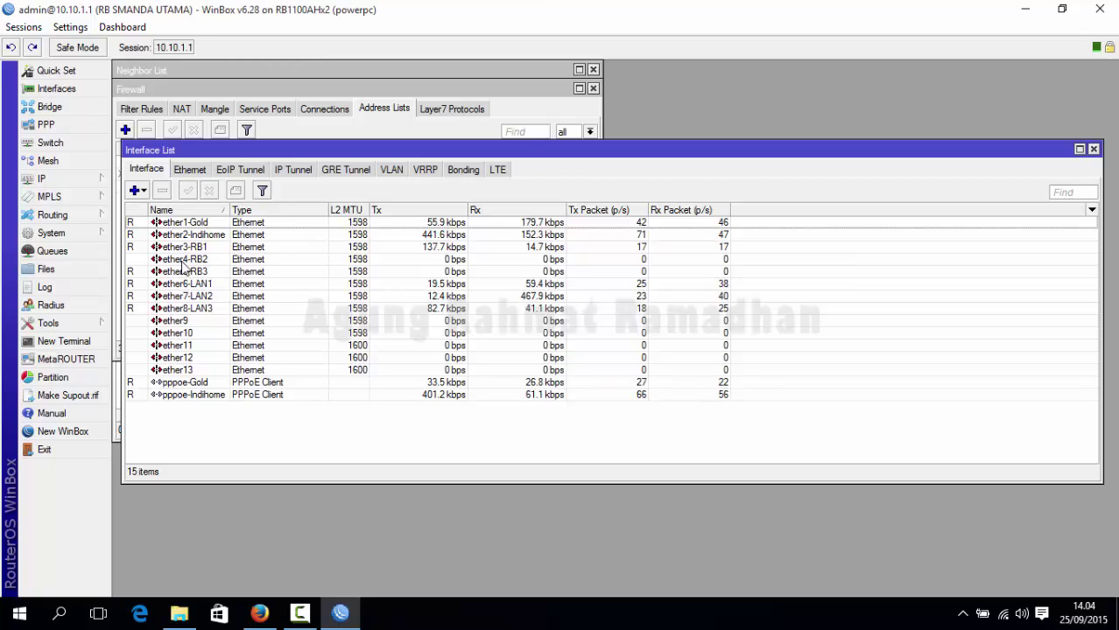
- Open the IP Addresses list and enlarge the Address List window
click(81, 184)
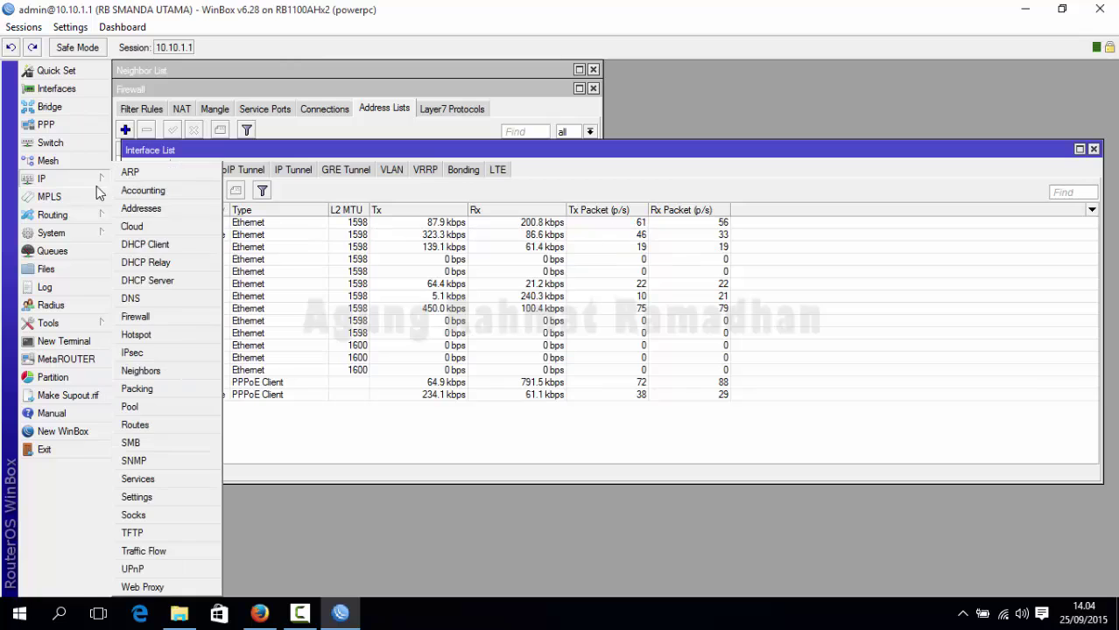
click(162, 207)
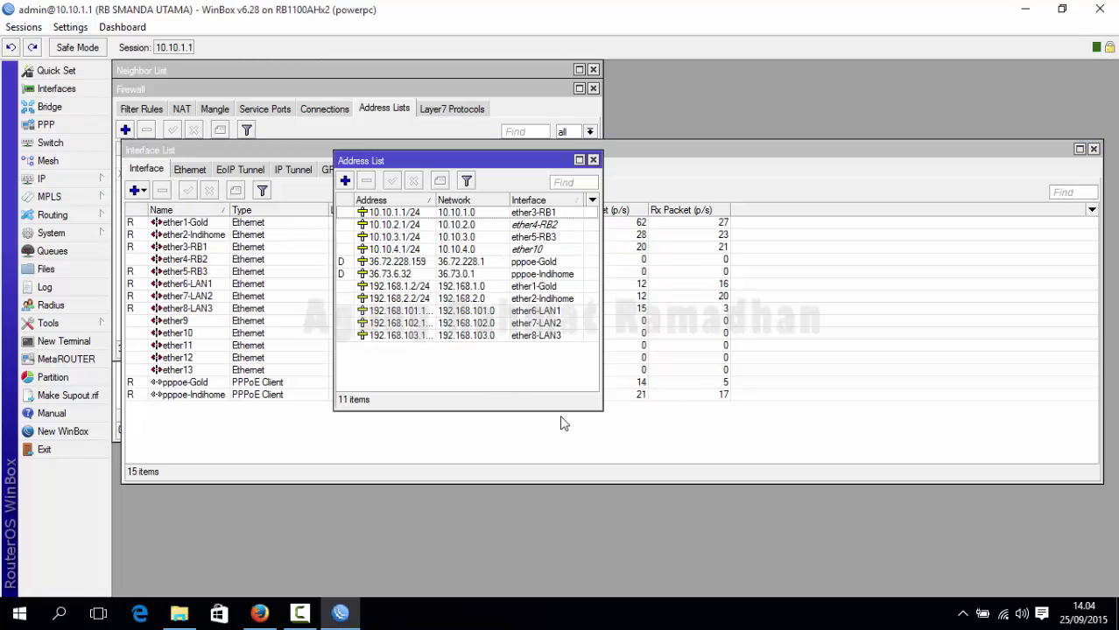
drag(596, 410, 622, 438)
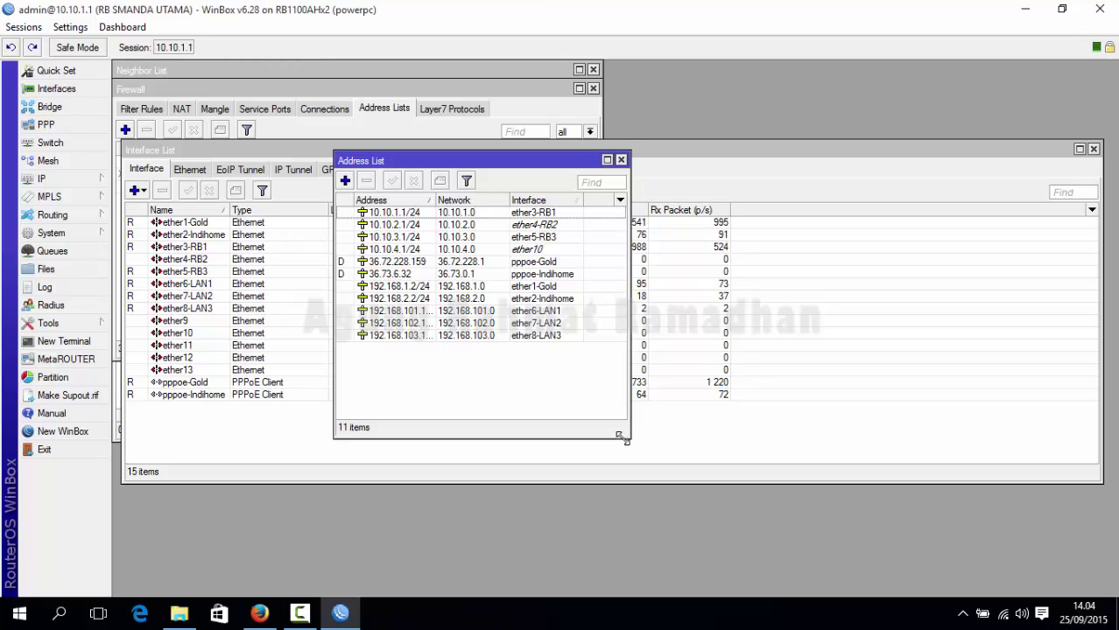
click(74, 180)
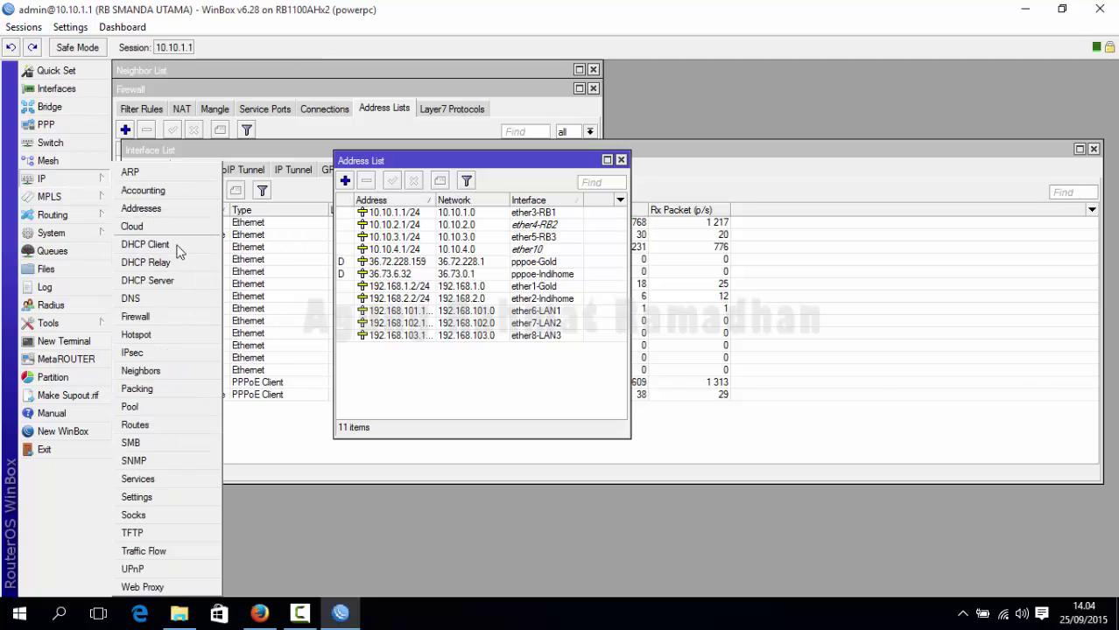
click(132, 298)
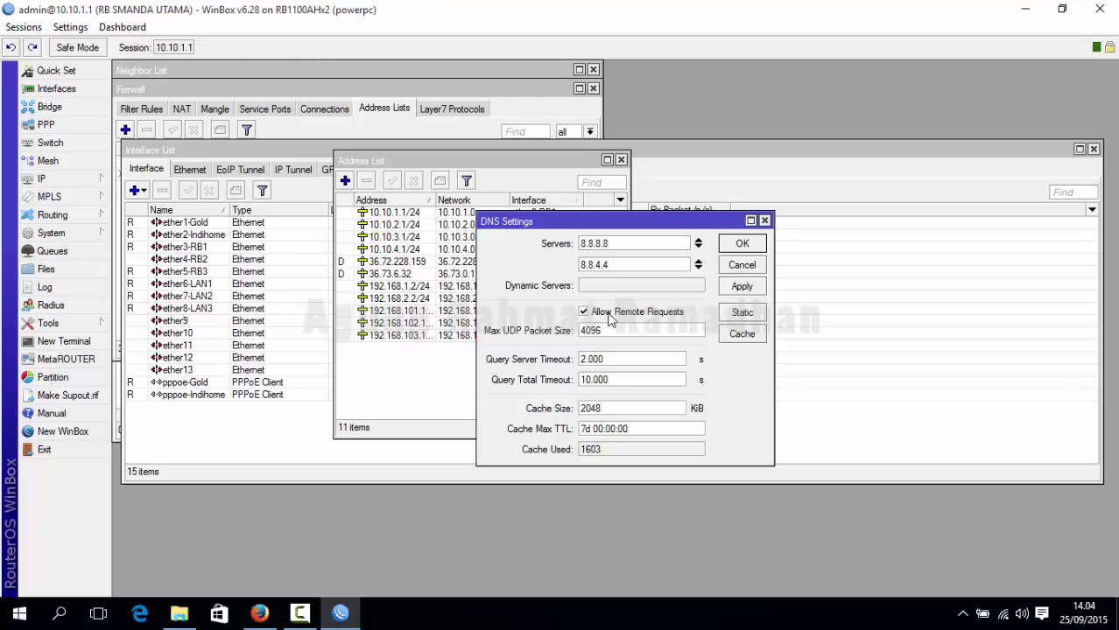
click(738, 314)
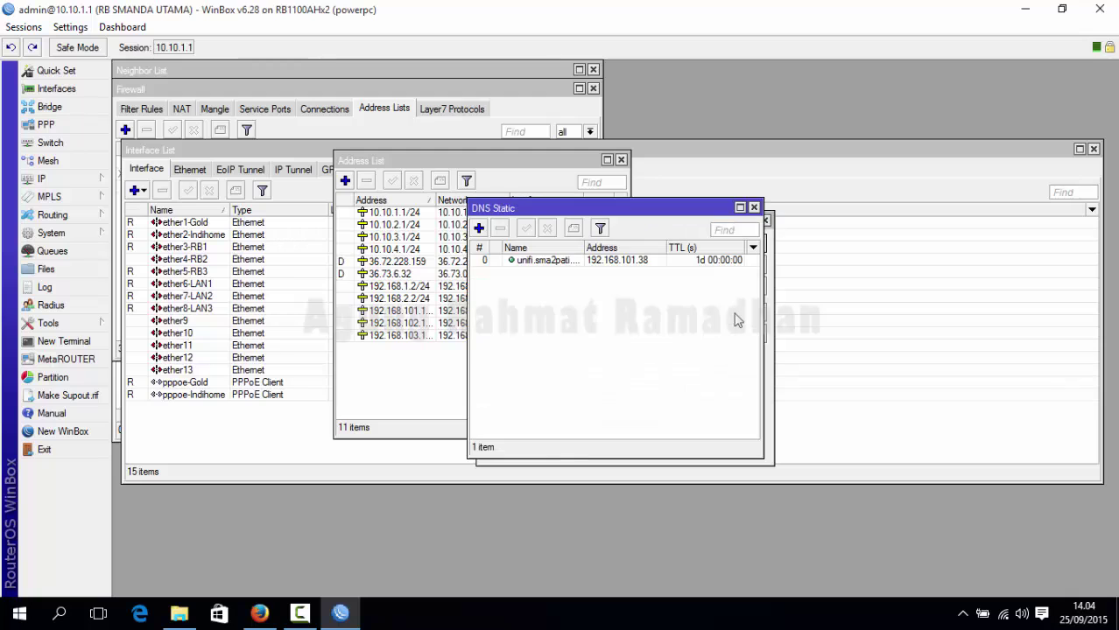
drag(579, 248, 602, 250)
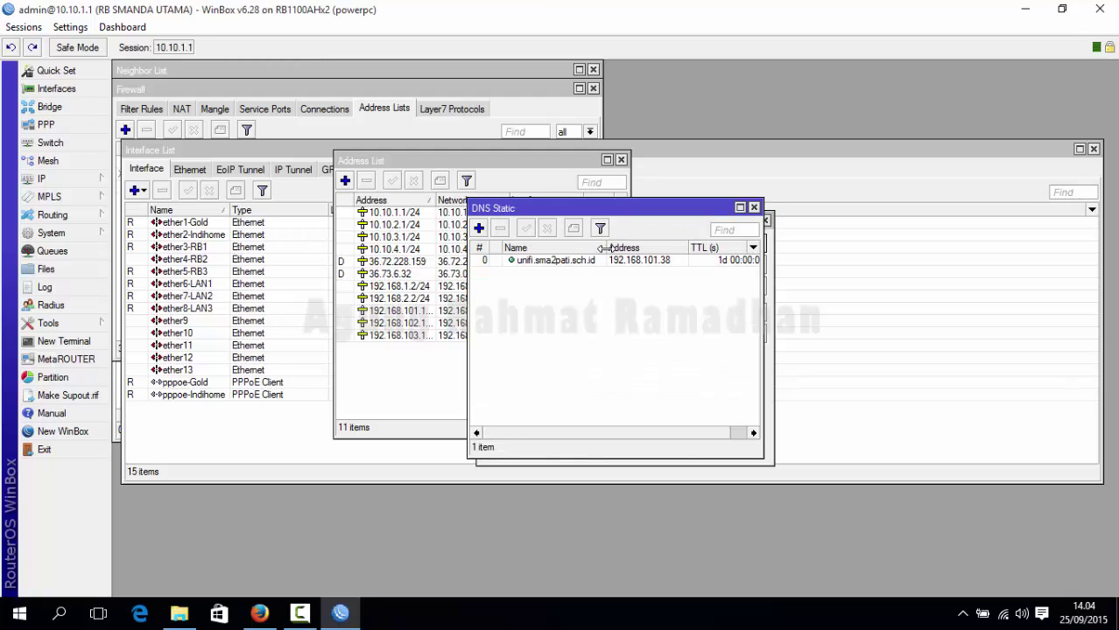
double_click(655, 265)
drag(616, 283, 472, 284)
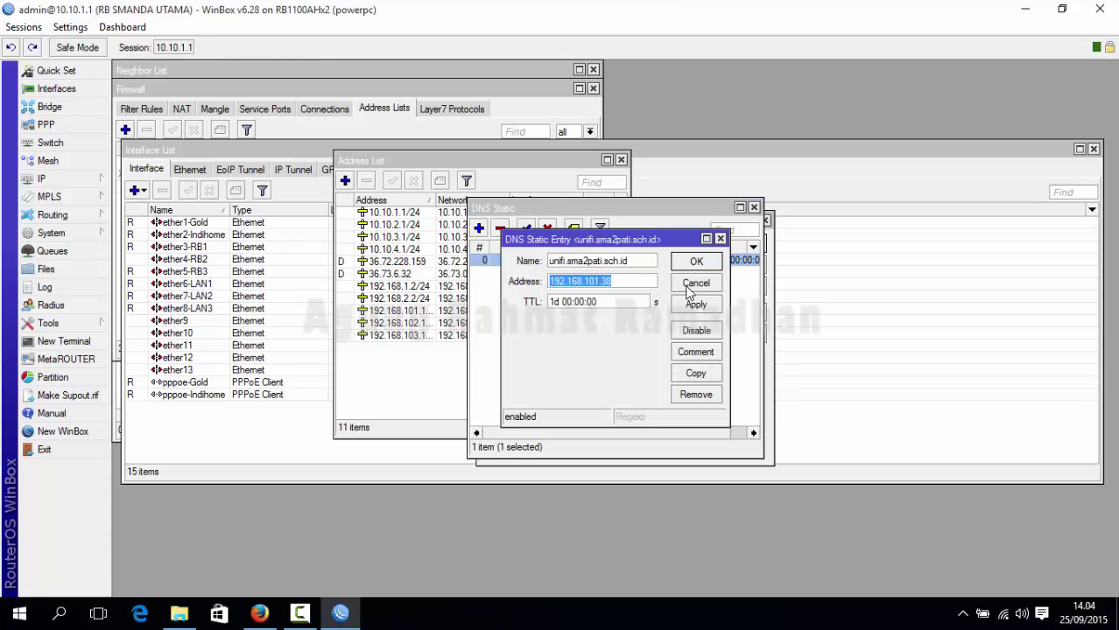
click(696, 262)
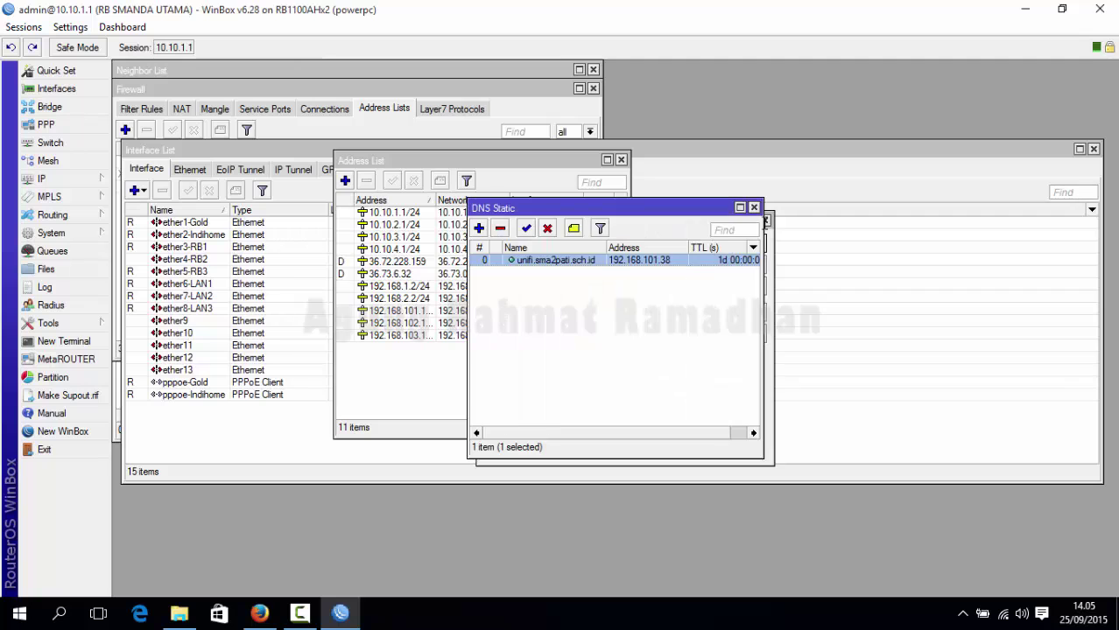
click(754, 210)
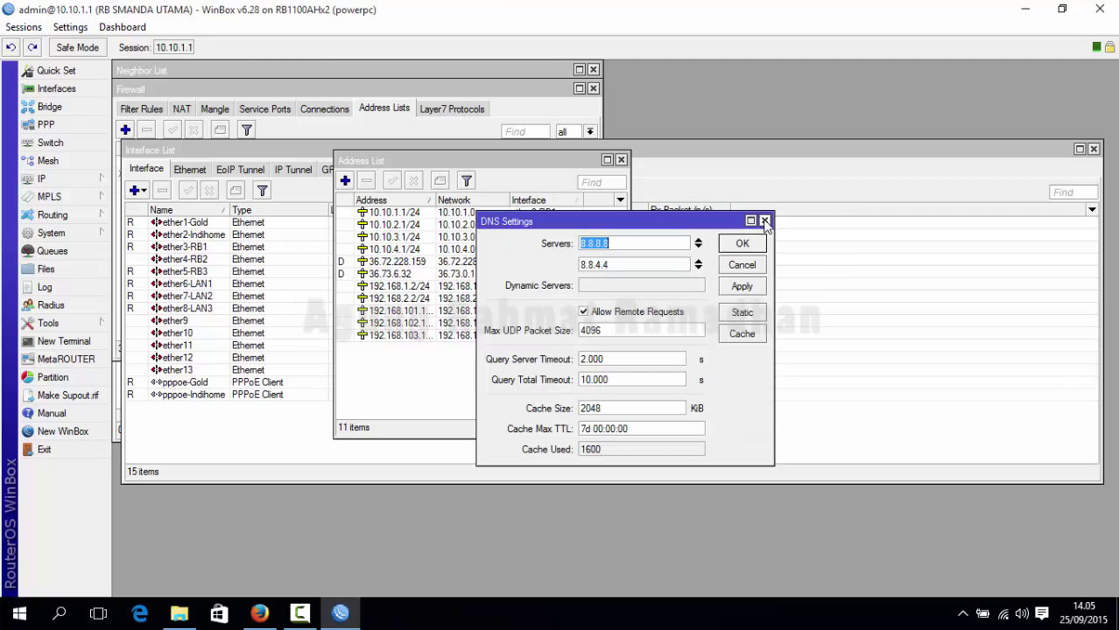
click(764, 219)
click(70, 179)
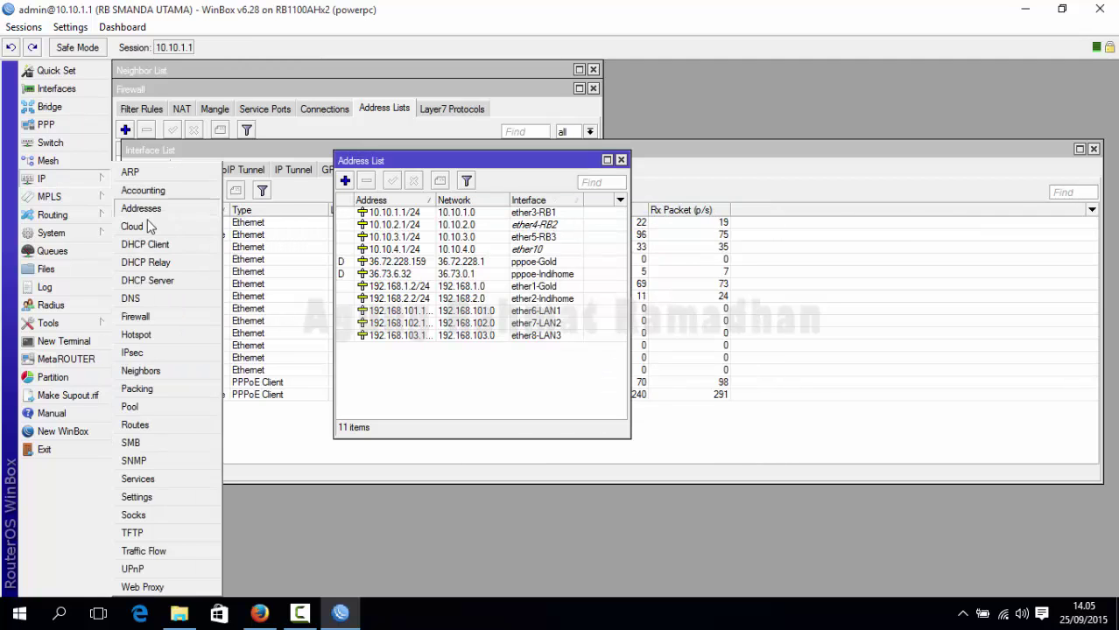
- Open the unifi option (code 43) from the DHCP Server's Options tab
click(164, 282)
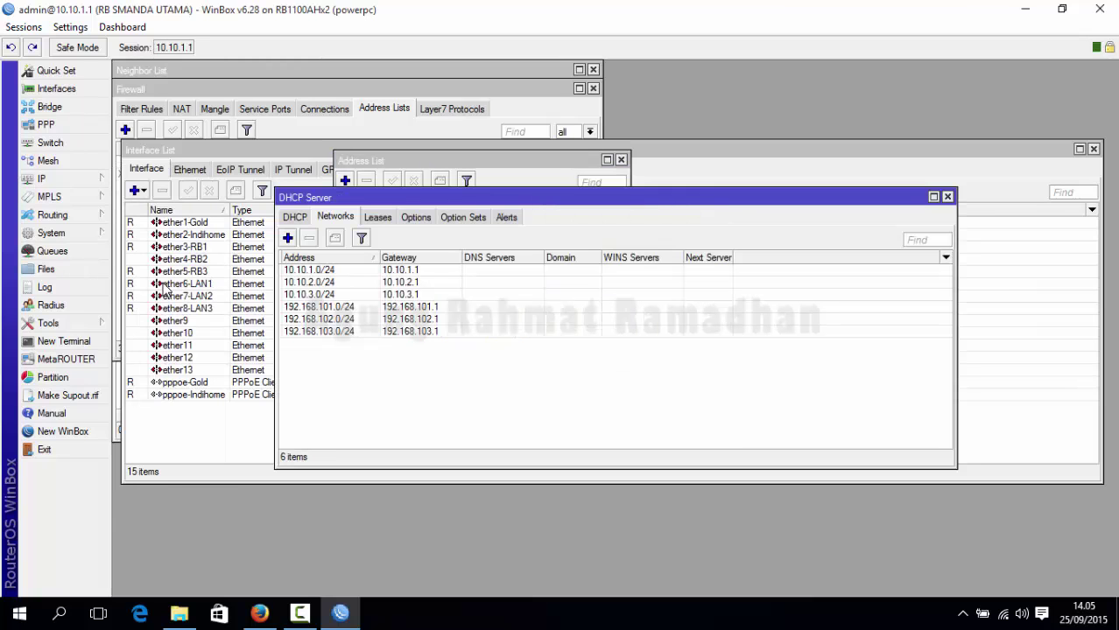
click(464, 218)
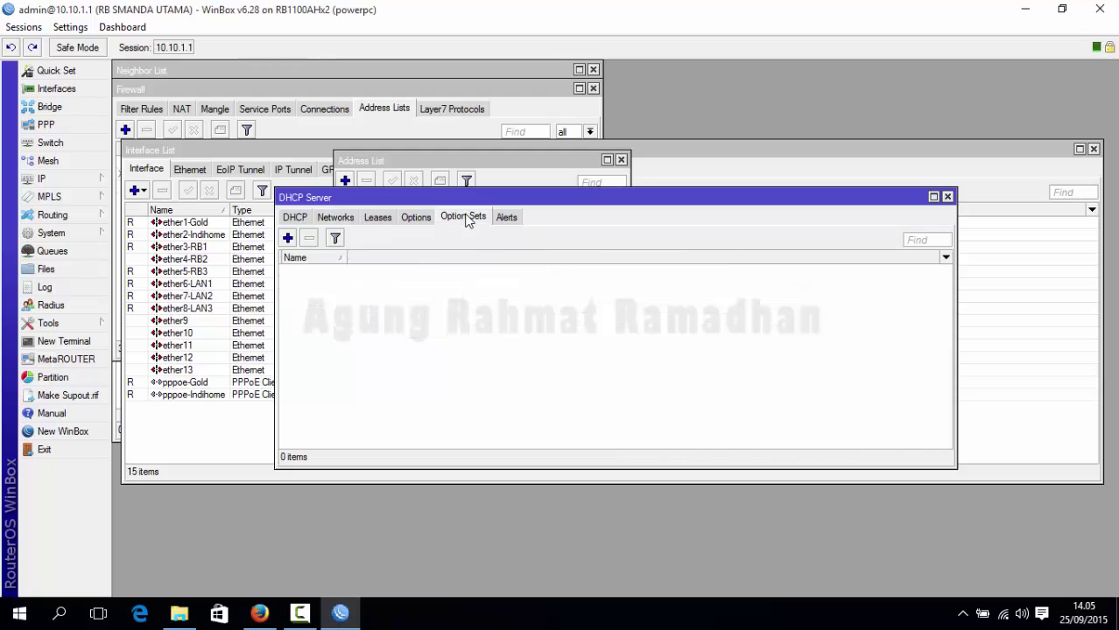
click(417, 220)
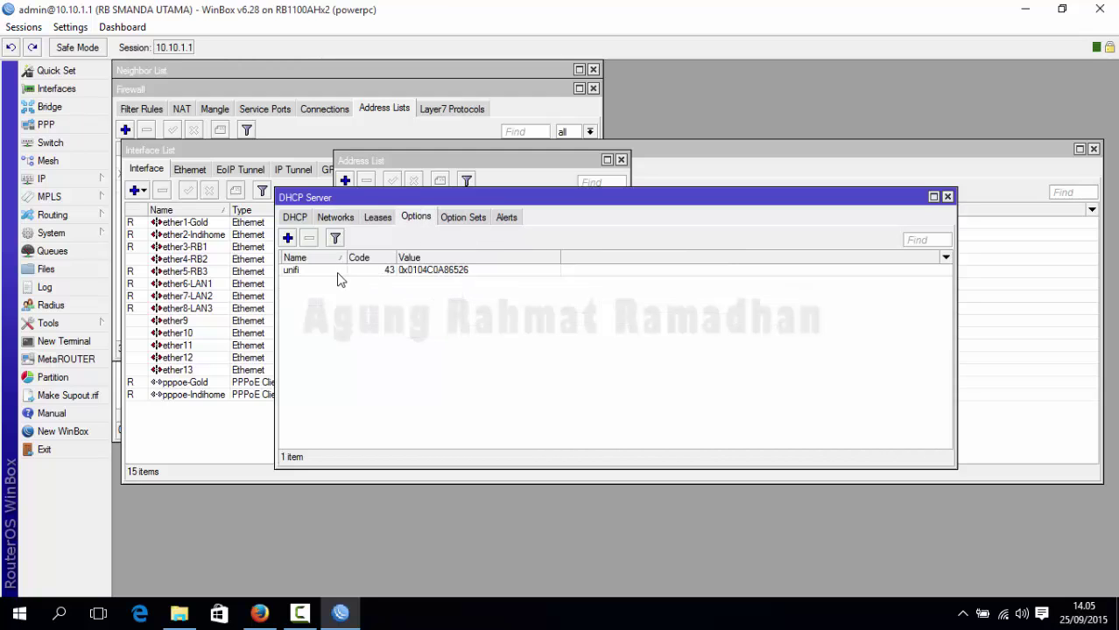
drag(346, 259, 376, 257)
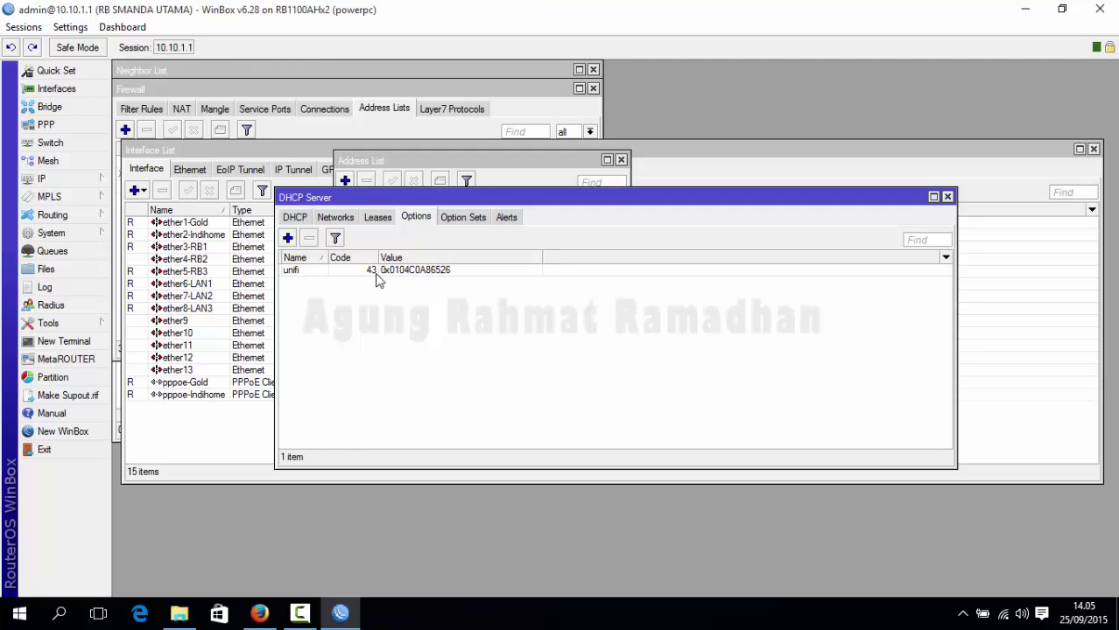
double_click(395, 279)
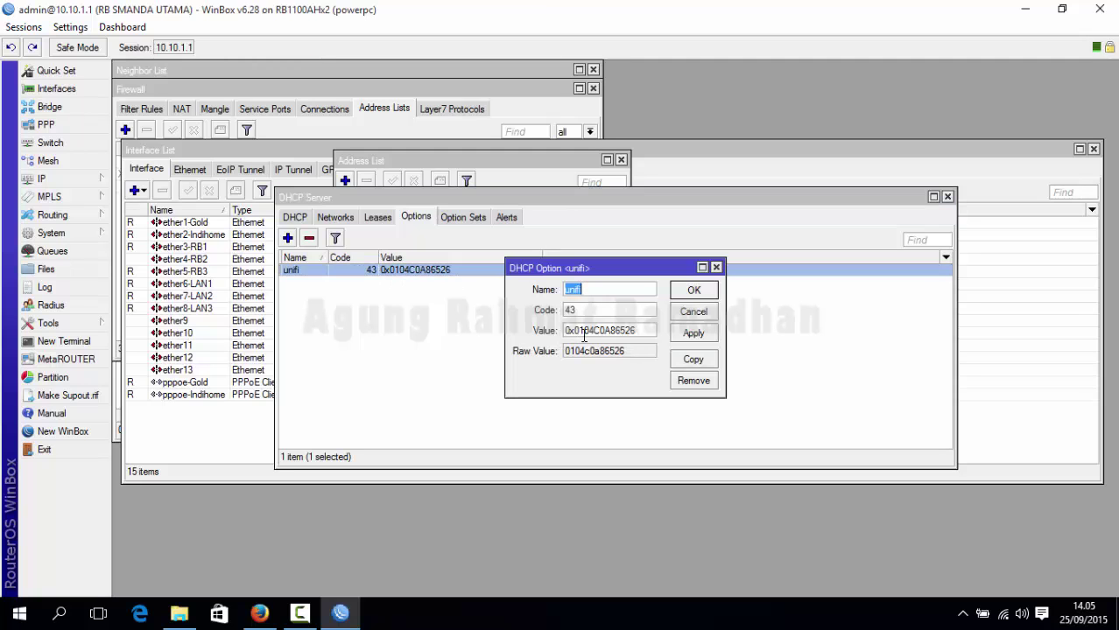
- Select the C0A86526 portion of the value 0x0104C0A86526
drag(565, 331, 677, 331)
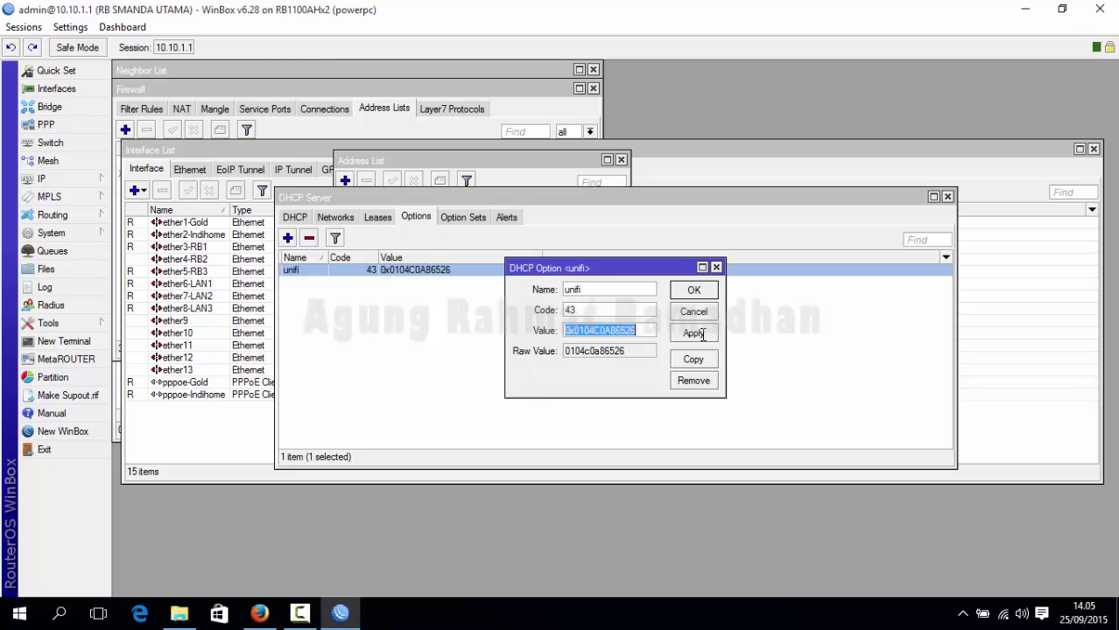
click(651, 336)
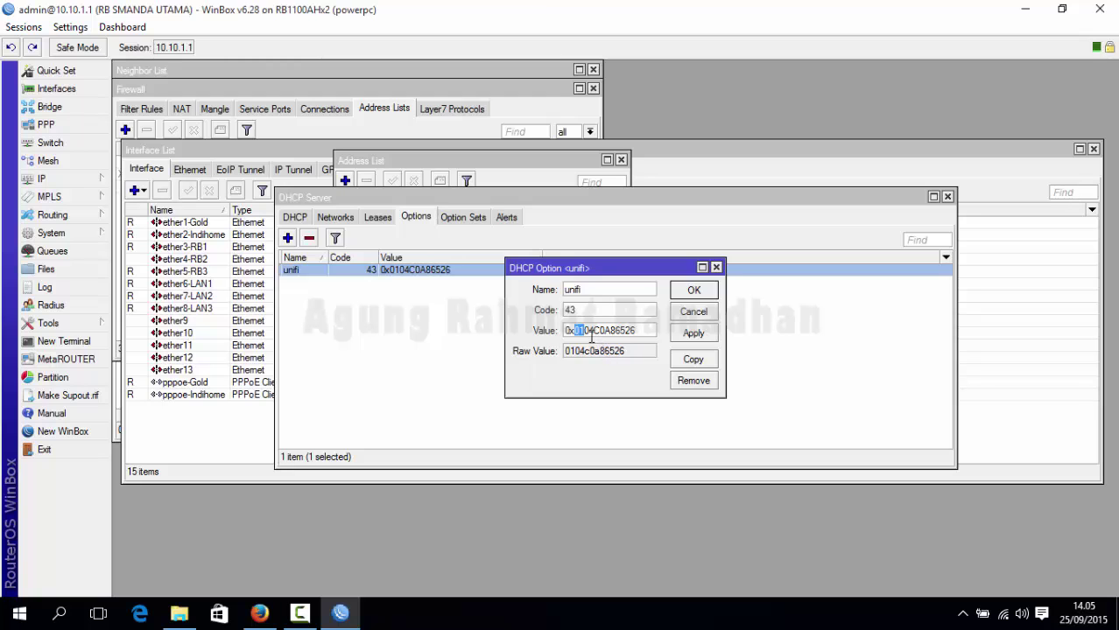
click(587, 331)
drag(596, 330, 637, 331)
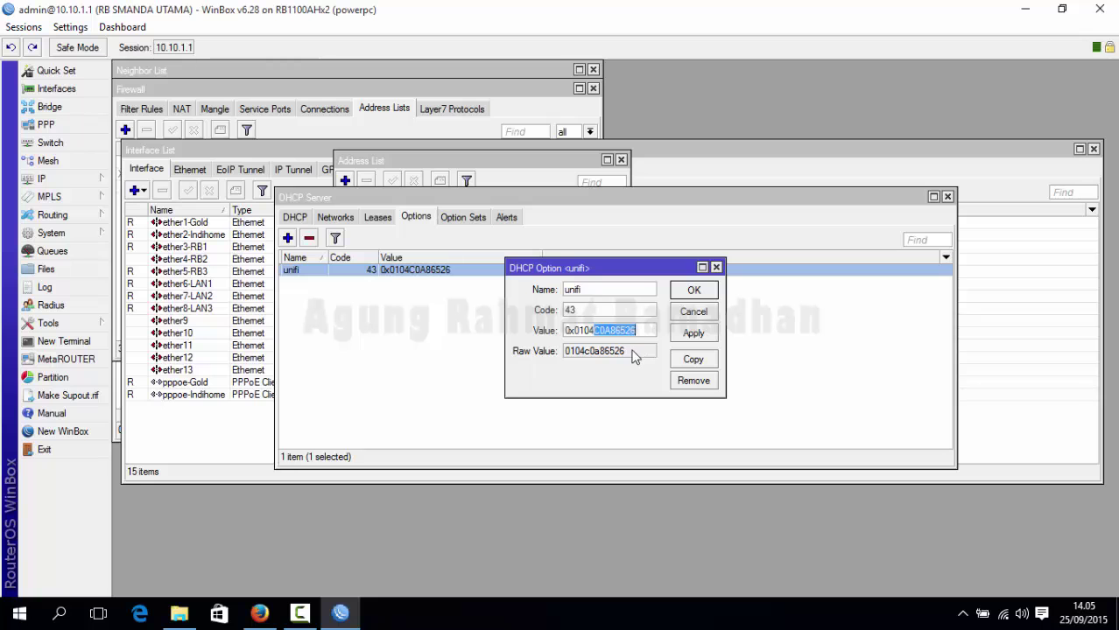
- Search 'ip to hex' in a new Firefox tab and open Miniwebtool's IP to Hex Converter
click(265, 615)
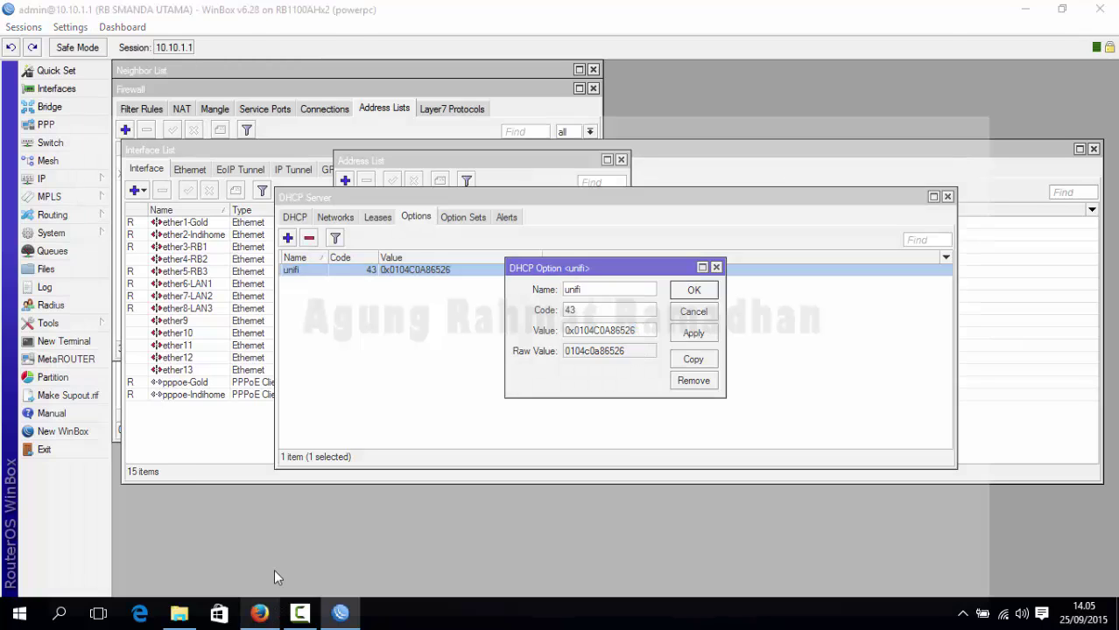
click(199, 12)
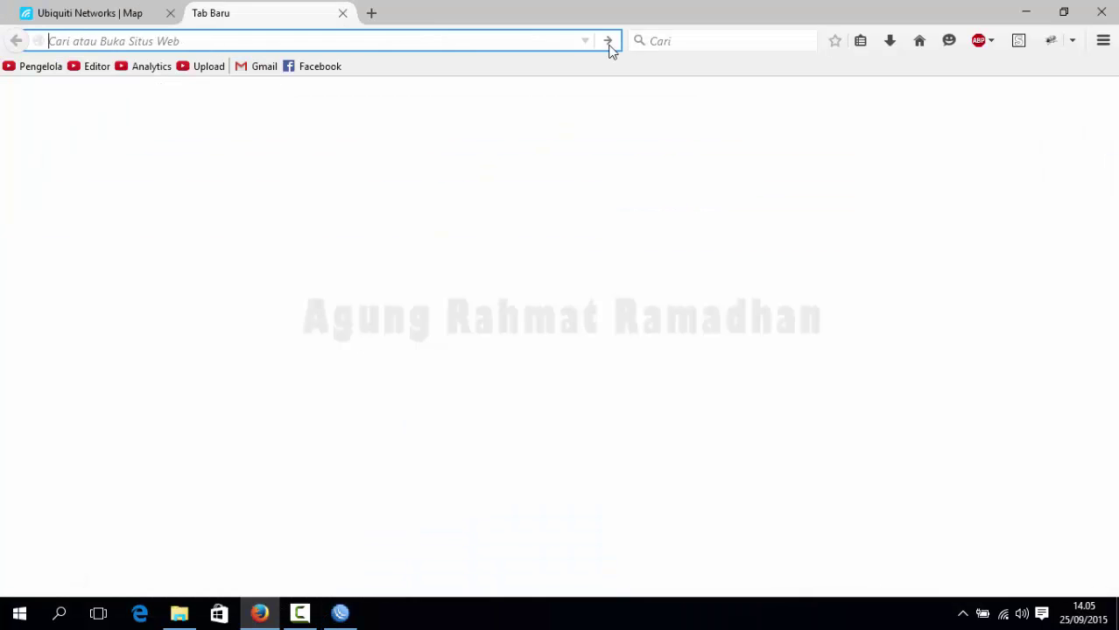
click(657, 36)
text(ip to hex)
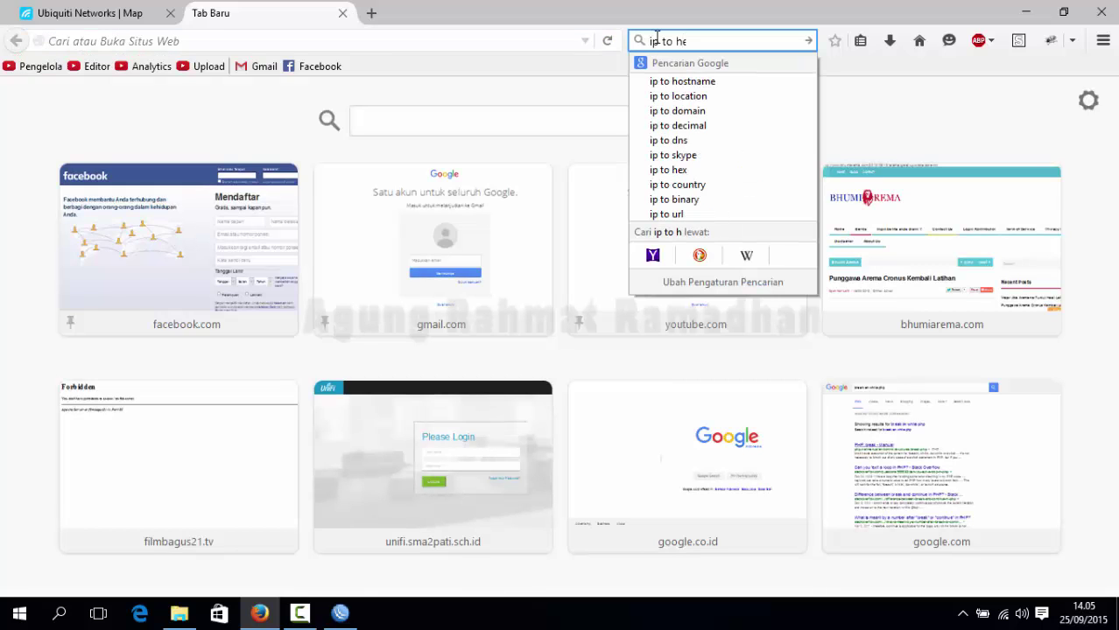
key(Return)
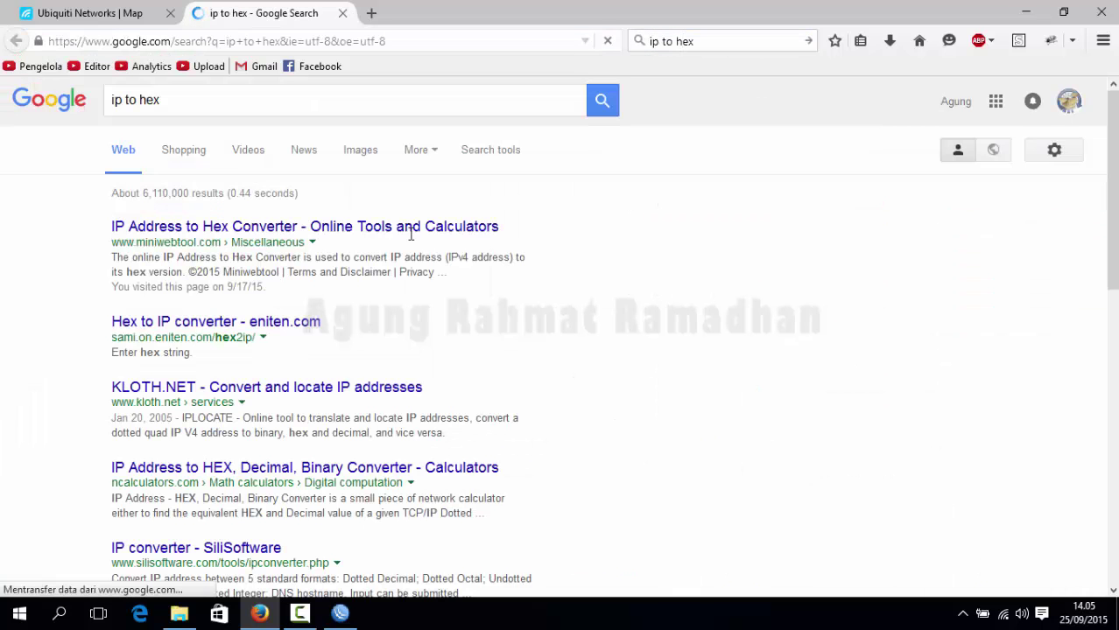
click(300, 228)
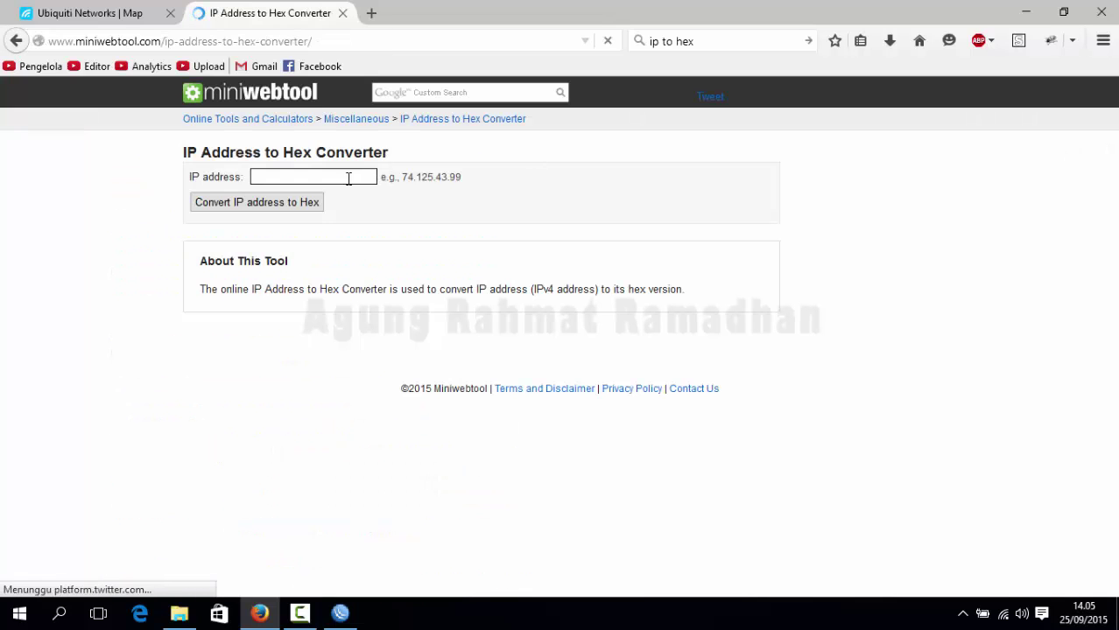
- Convert 192.168.101.38 to hexadecimal on Miniwebtool, giving 0xC0A86526
click(346, 179)
text(192.16)
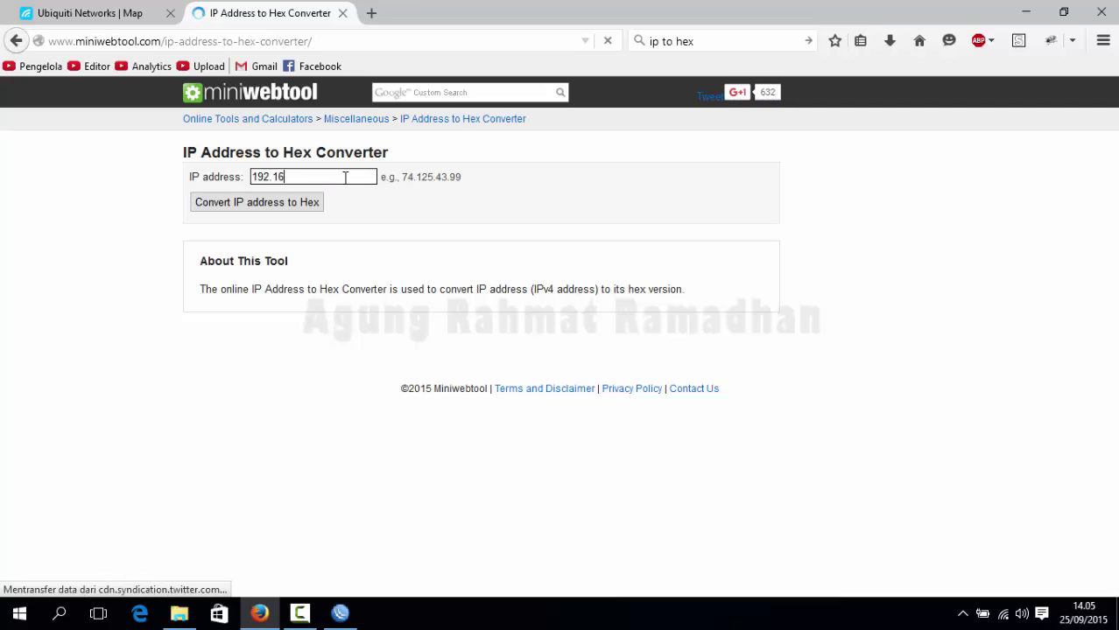
text(8.101.38)
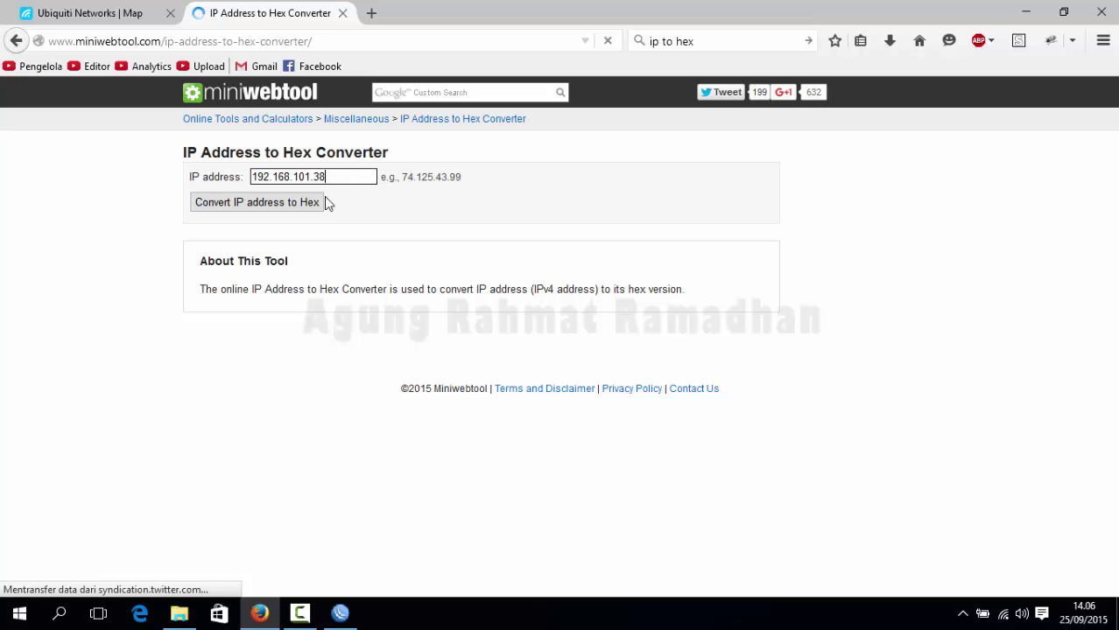
click(321, 203)
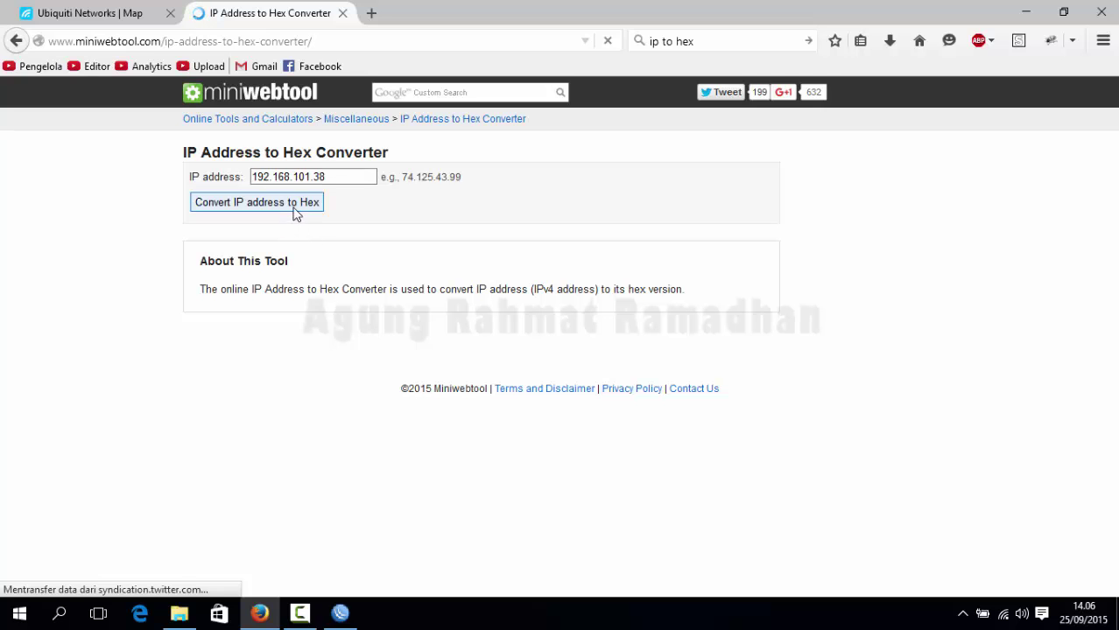
click(295, 208)
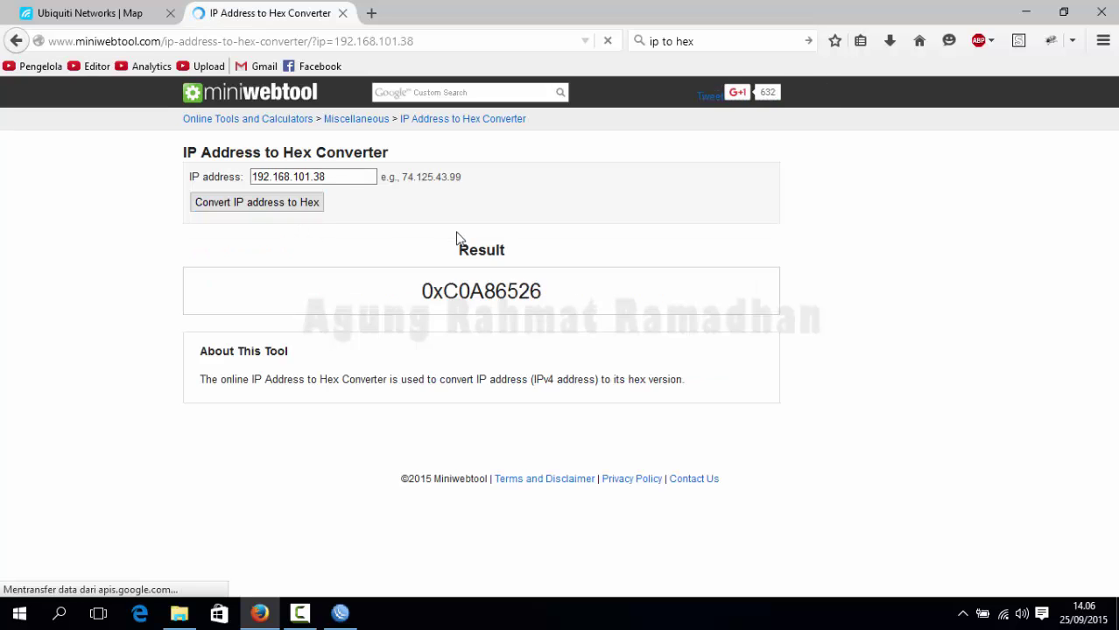
- Select just the hex digits C0A86526 from the result
drag(419, 295, 594, 301)
click(532, 295)
drag(444, 296, 550, 302)
key(ctrl+c)
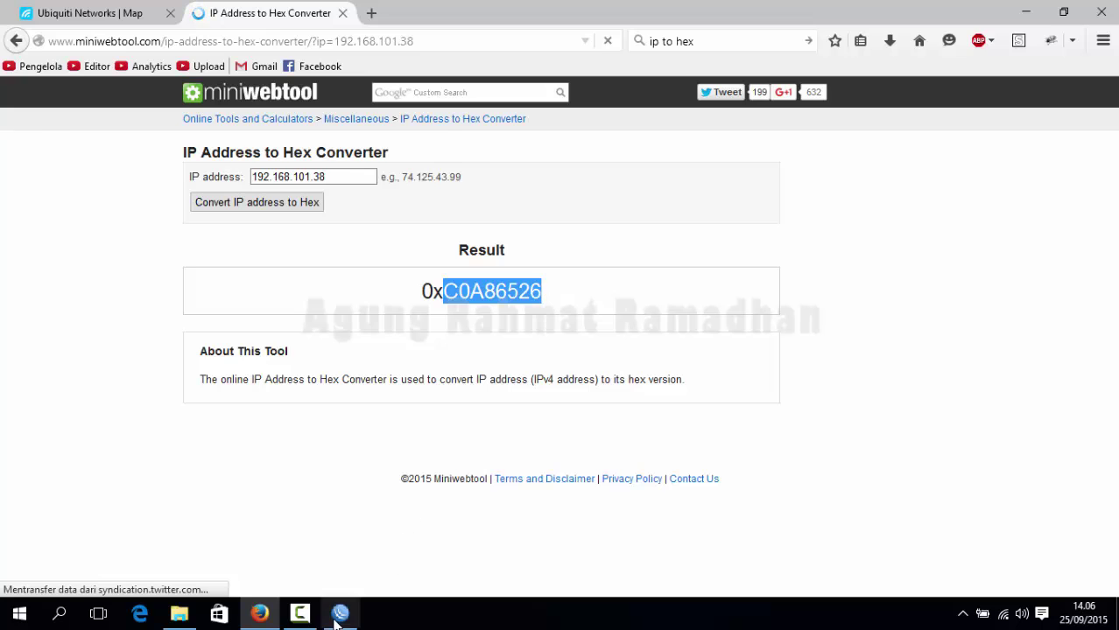
- Paste C0A86526 into the unifi option value in WinBox and save it
click(340, 613)
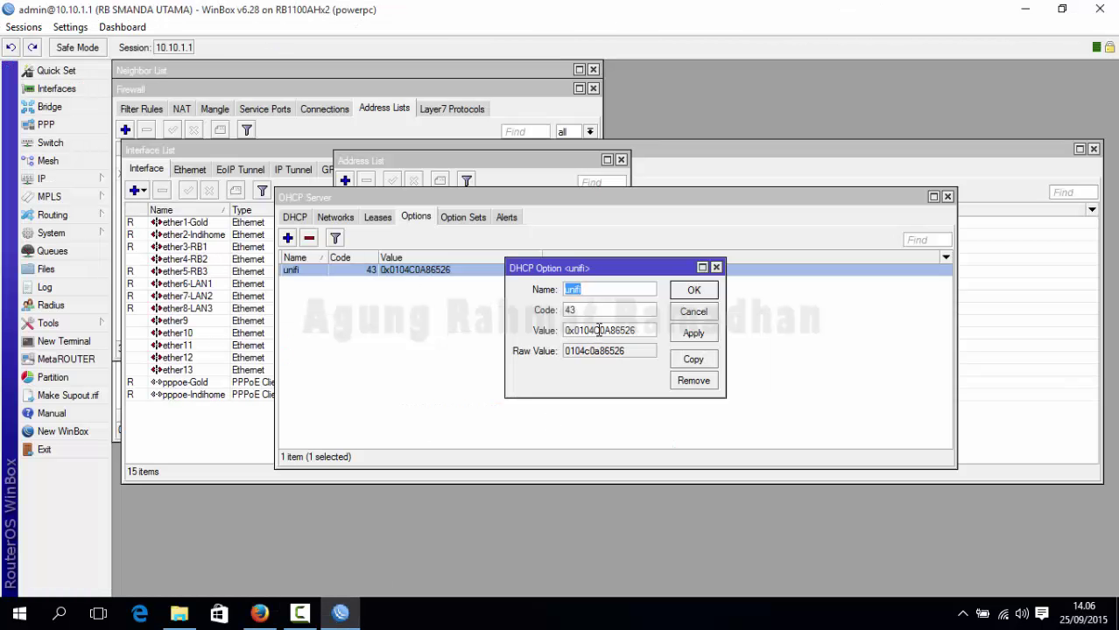
drag(597, 330, 651, 337)
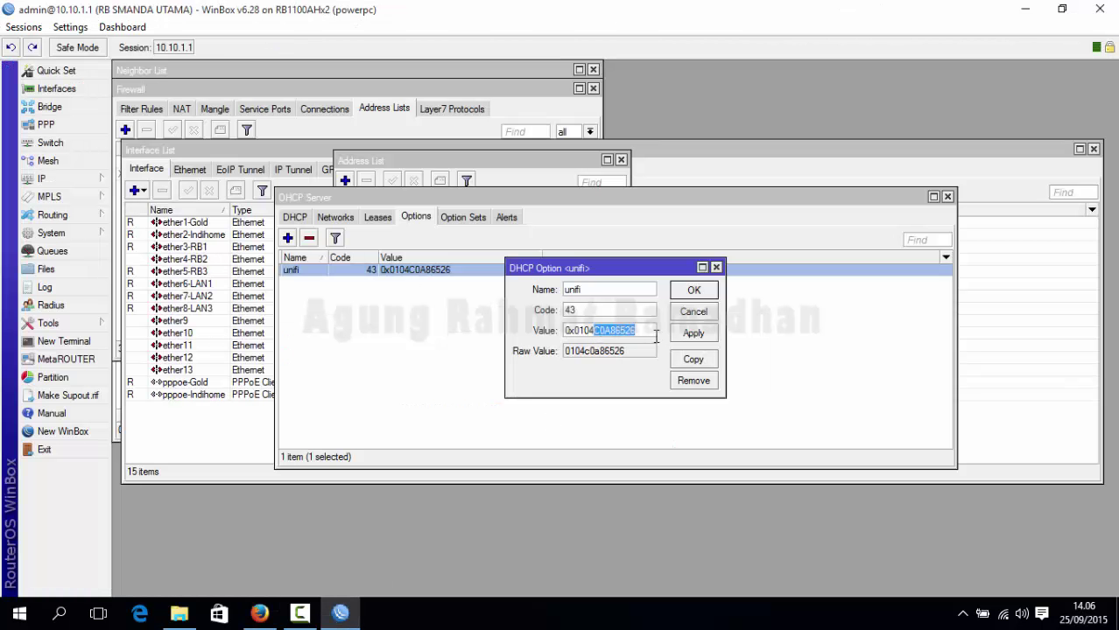
key(ctrl+v)
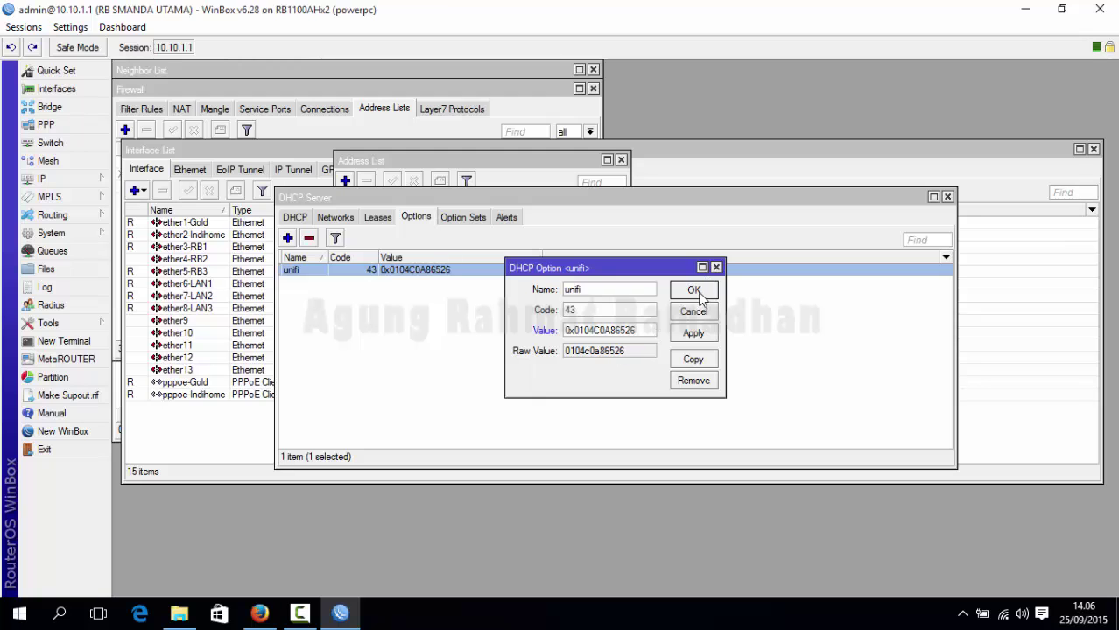
click(693, 290)
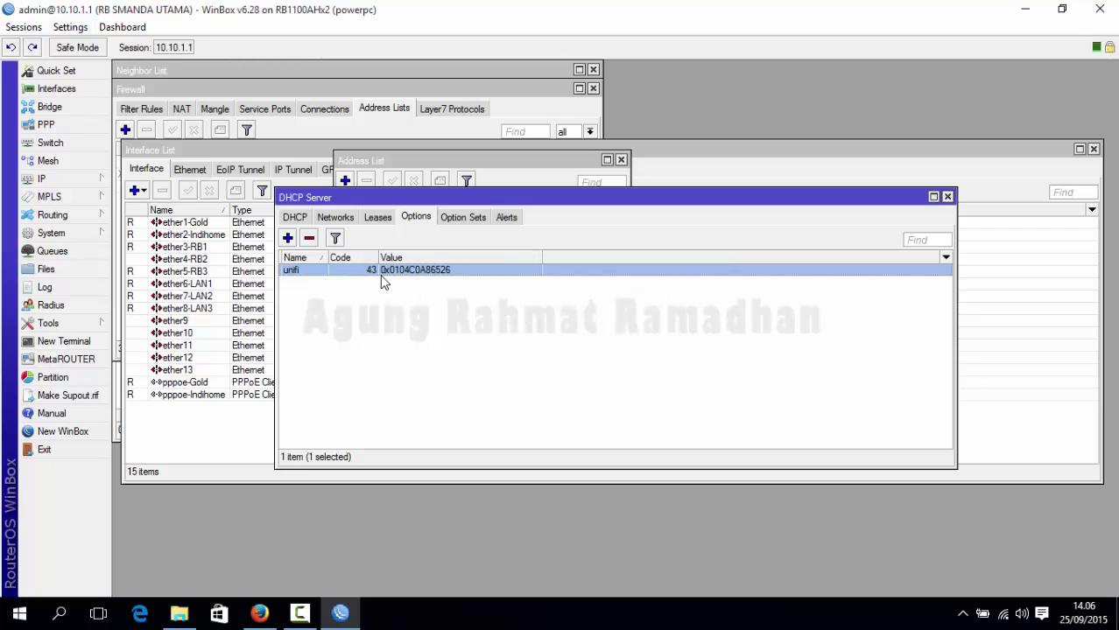
- Set the 10.10.1.0/24 DHCP network's DHCP Options to unifi
click(337, 218)
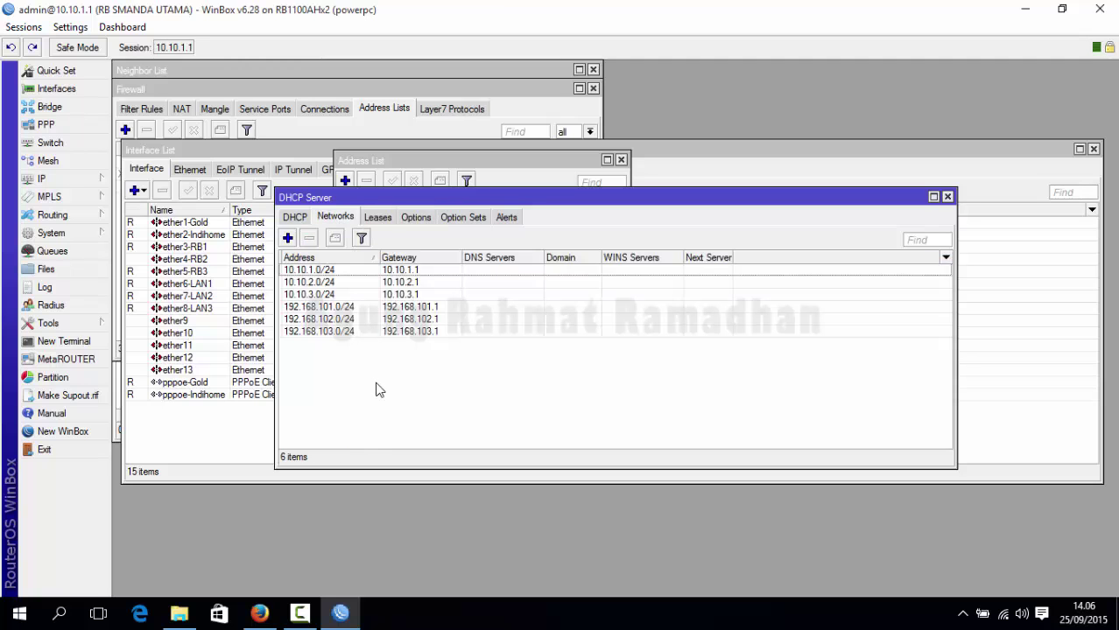
double_click(319, 271)
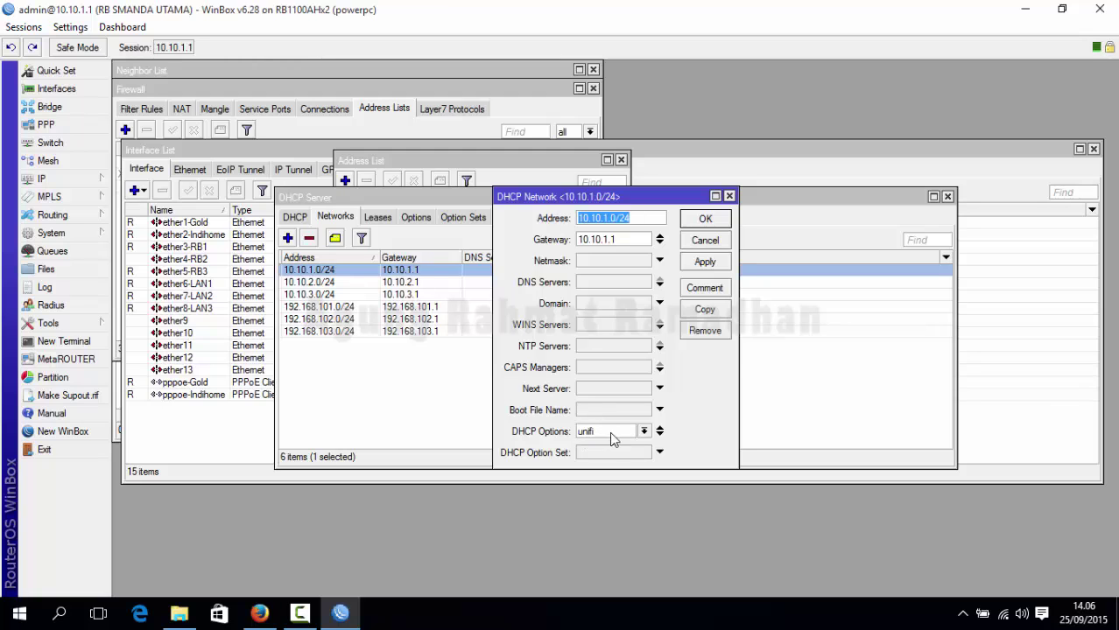
click(645, 436)
click(636, 444)
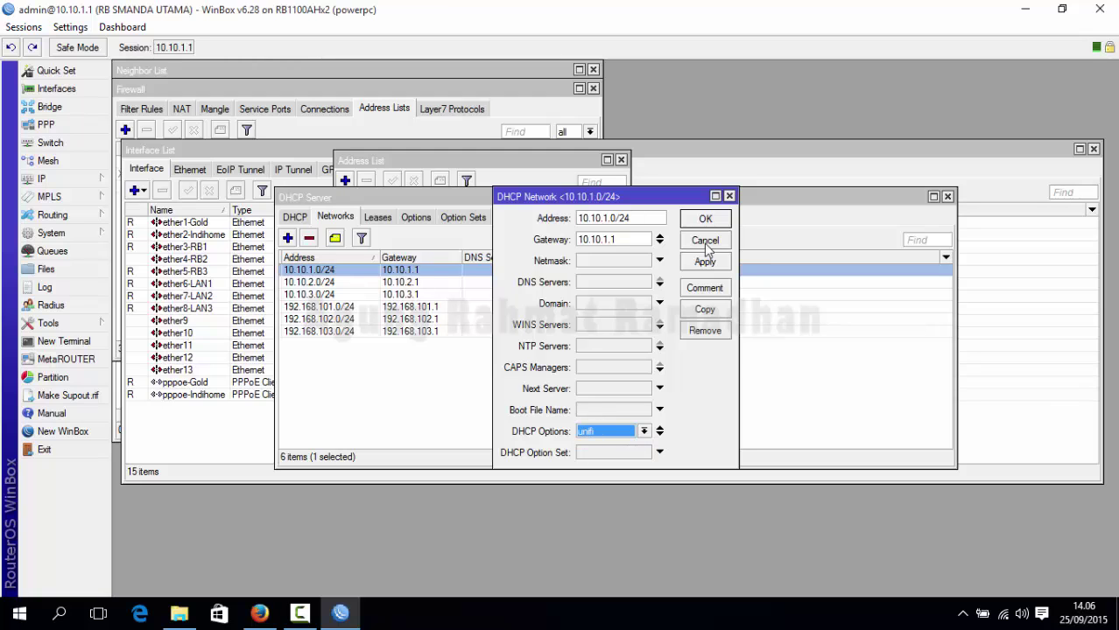
click(705, 219)
- Save 10.10.2.0, 10.10.3.0, 192.168.101.0, 192.168.102.0 and 192.168.103.0/24 networks with unifi
double_click(319, 283)
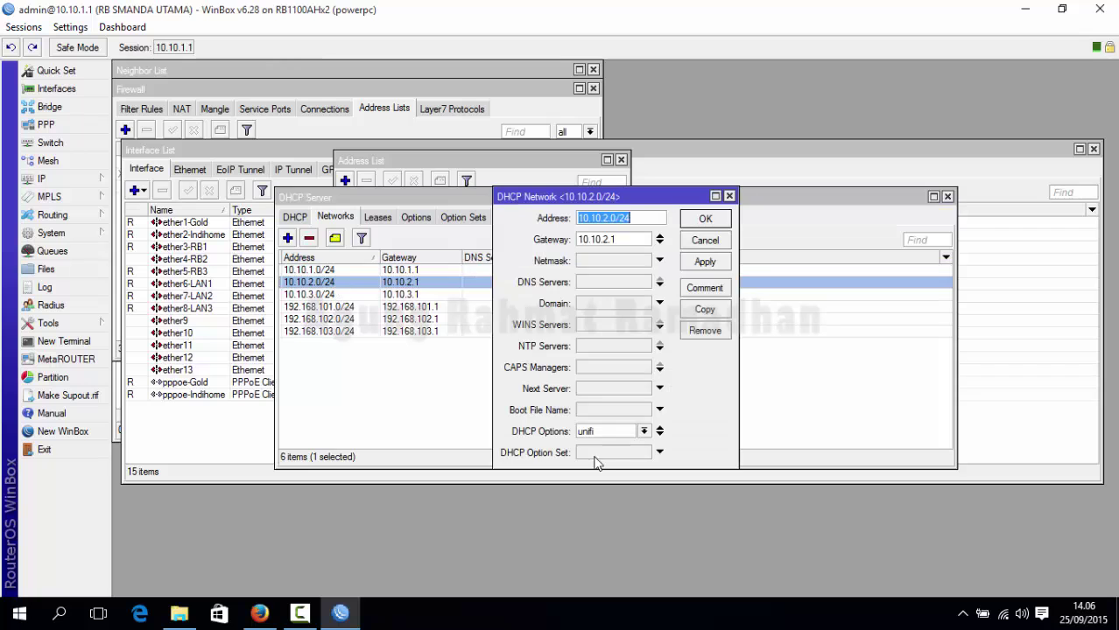
click(706, 219)
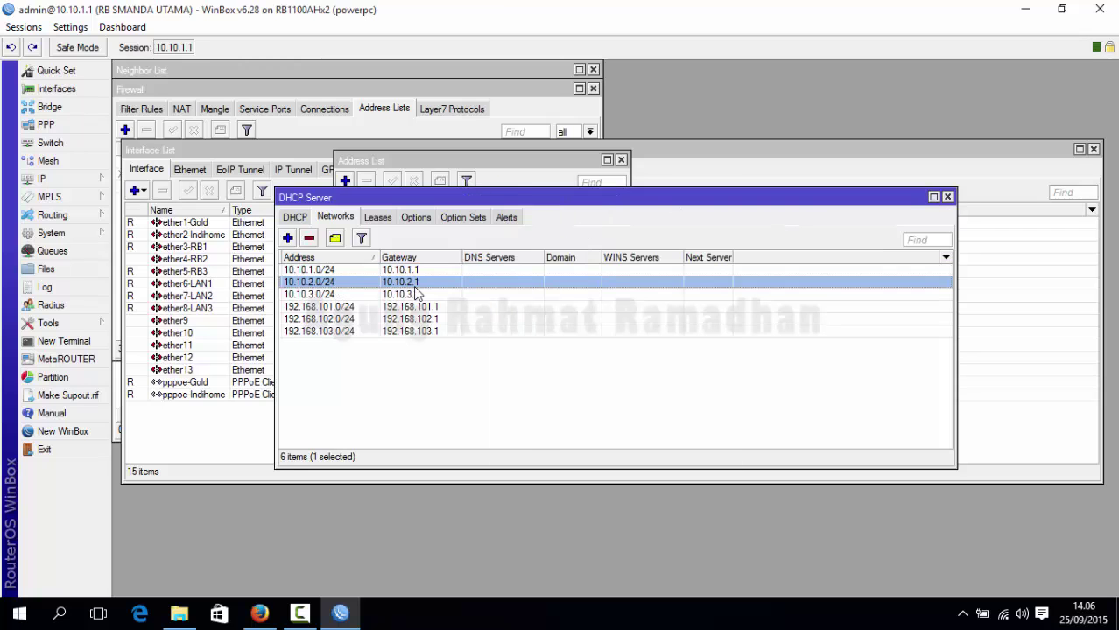
double_click(364, 295)
click(705, 219)
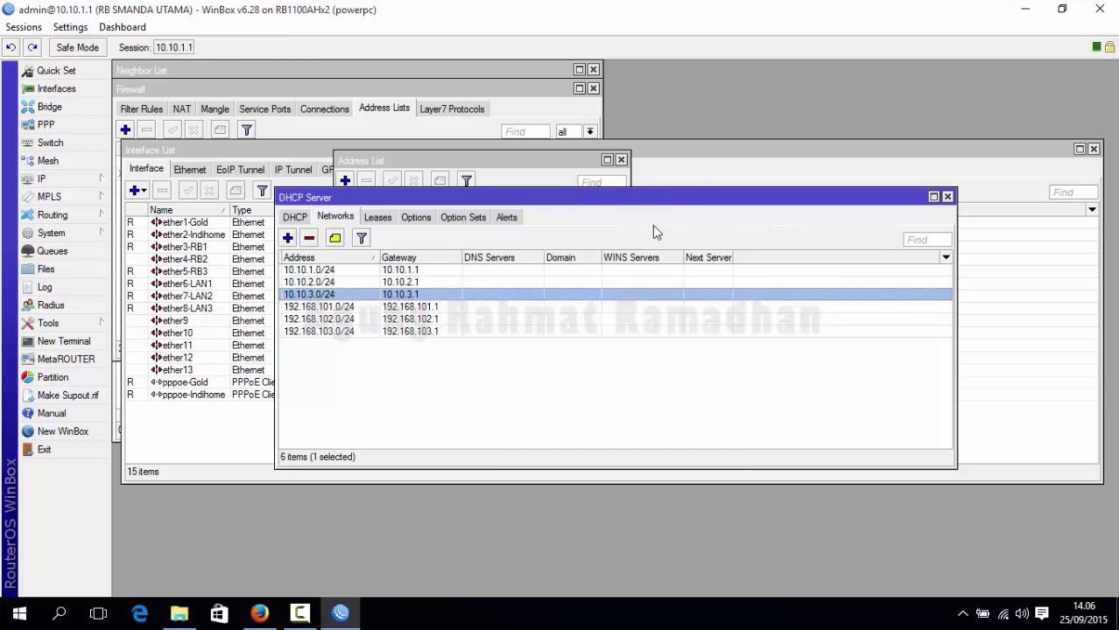
double_click(349, 307)
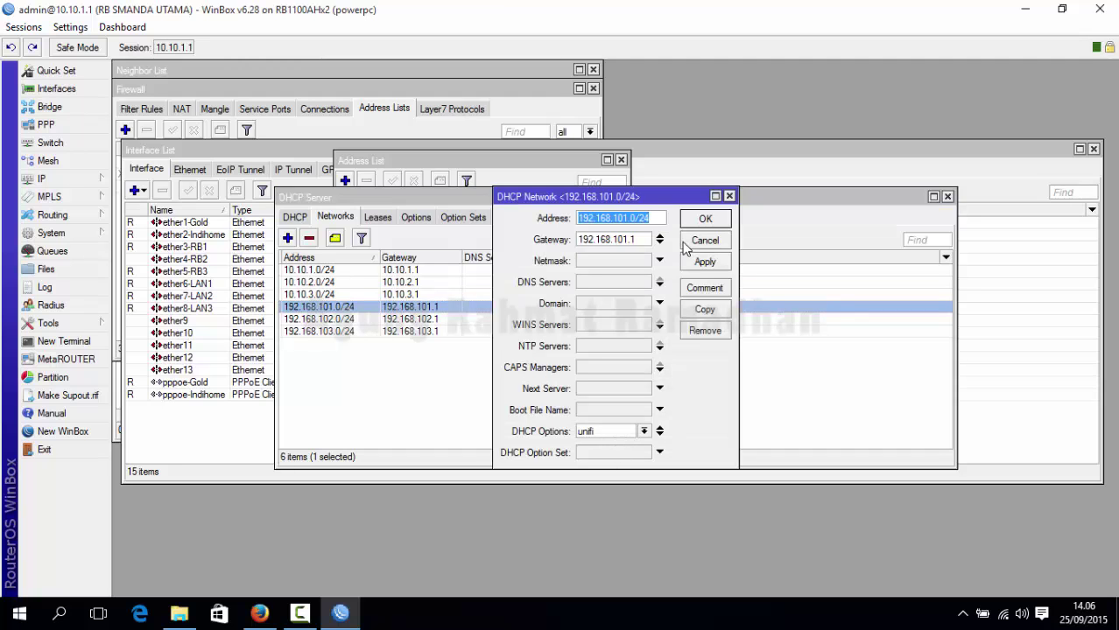
click(705, 218)
click(348, 320)
double_click(407, 320)
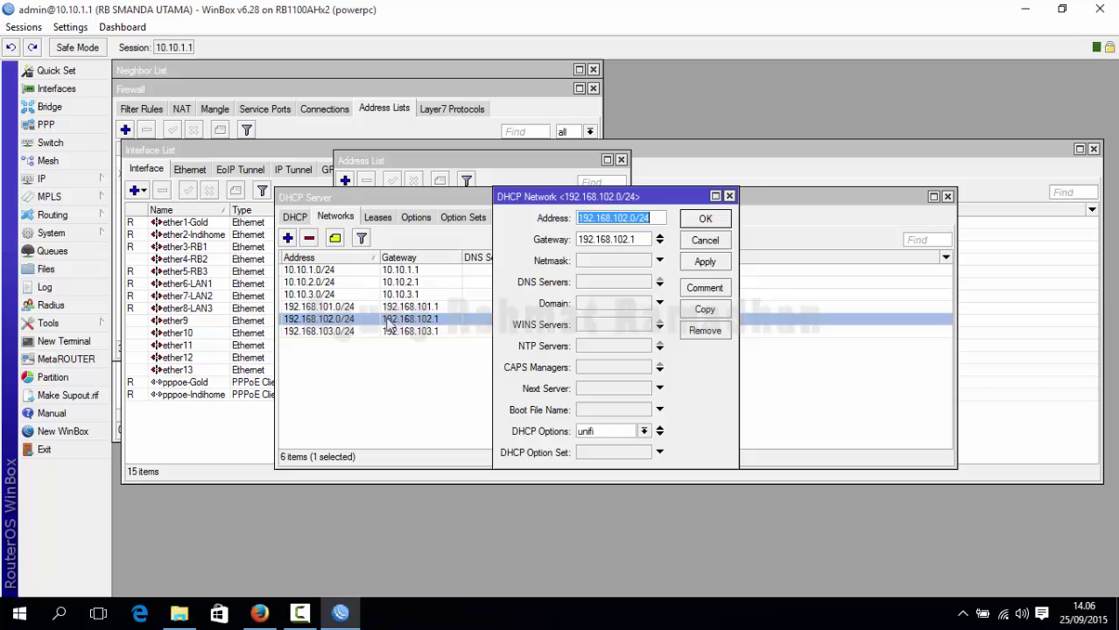
click(717, 225)
double_click(359, 331)
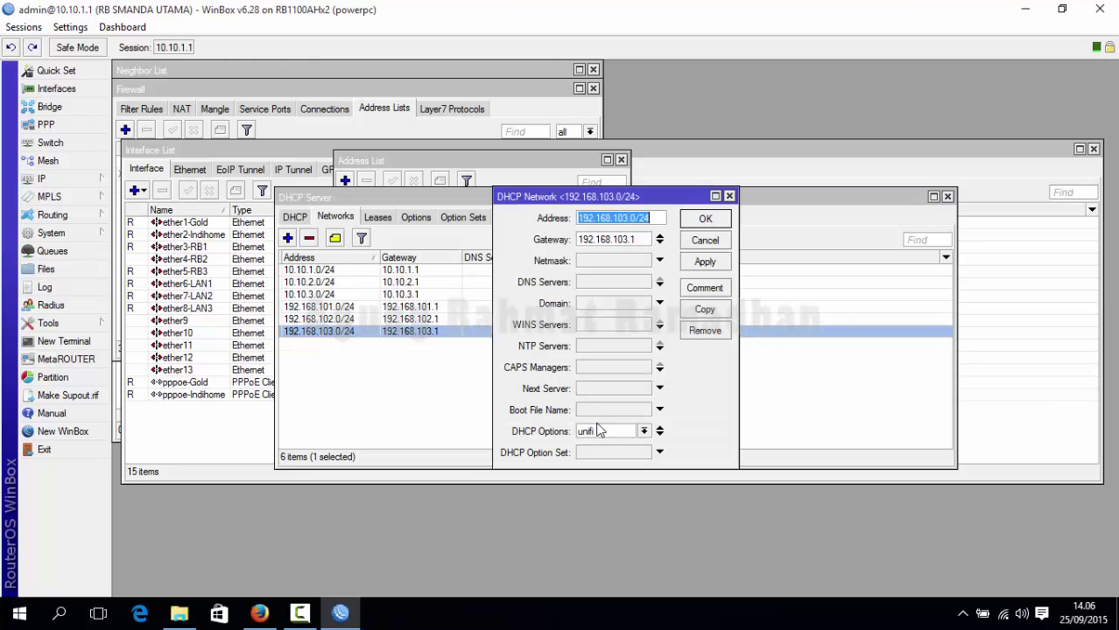
click(707, 220)
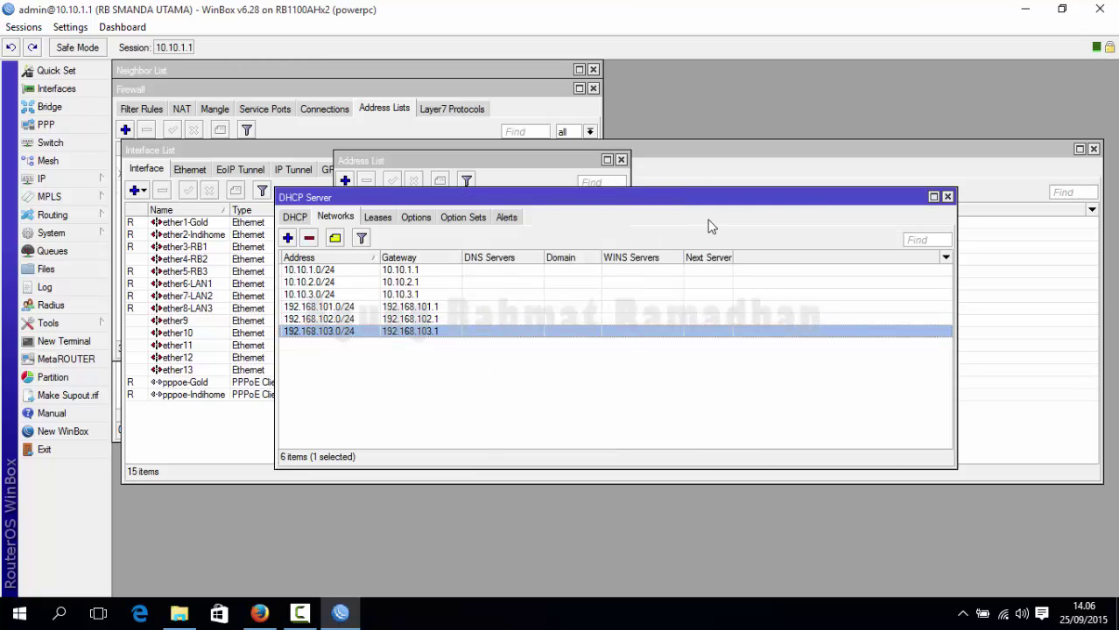
click(571, 400)
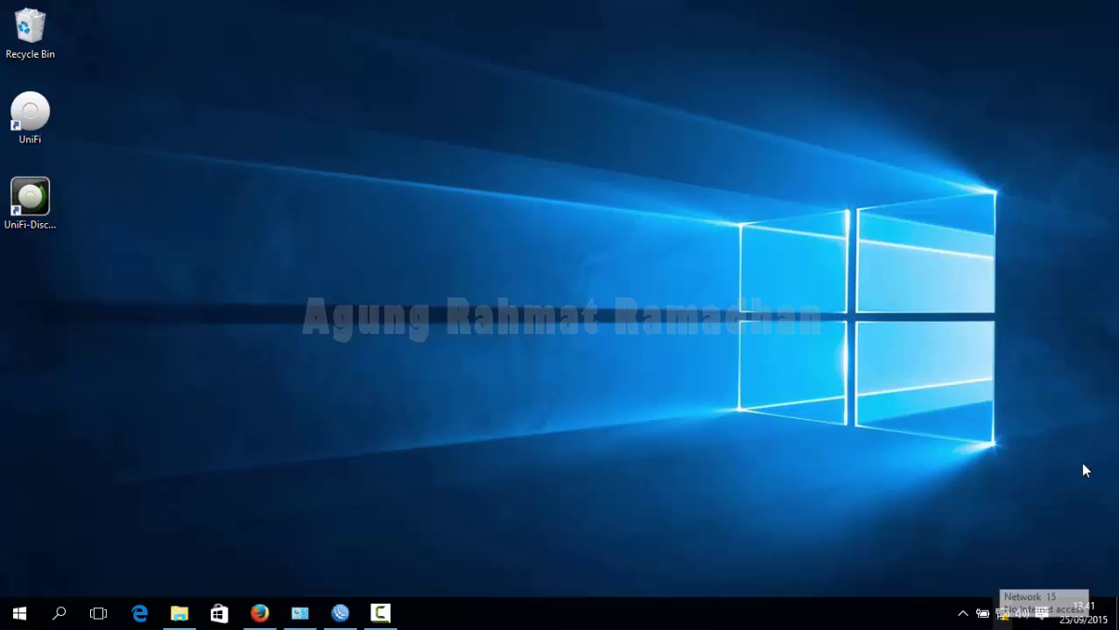
- Close WinBox and open Network Connections through Windows network settings' adapter options
click(1001, 614)
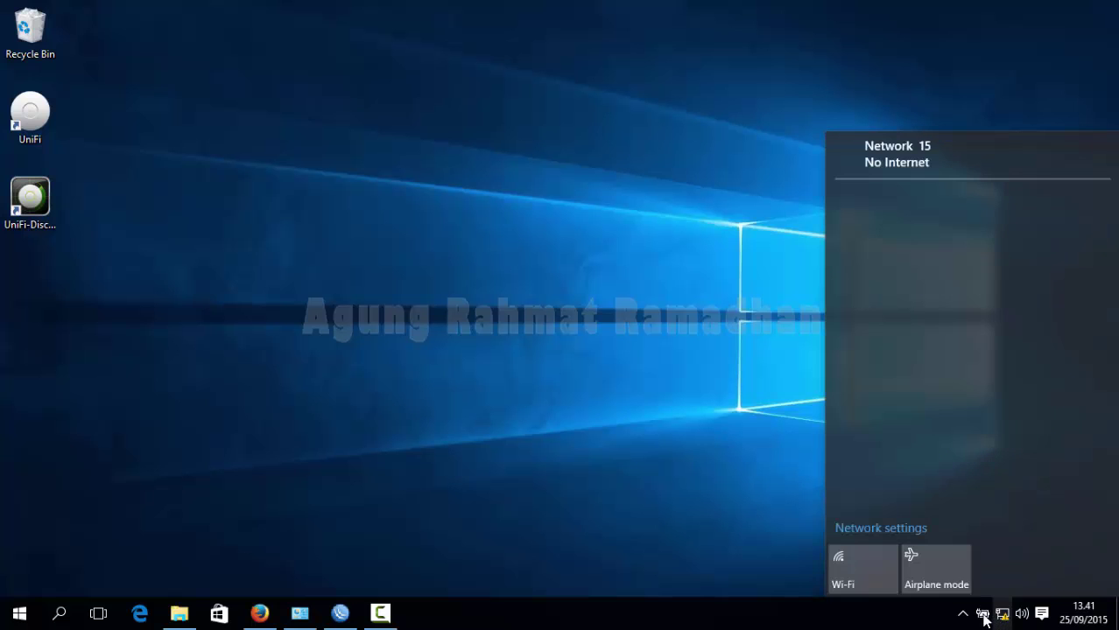
click(899, 530)
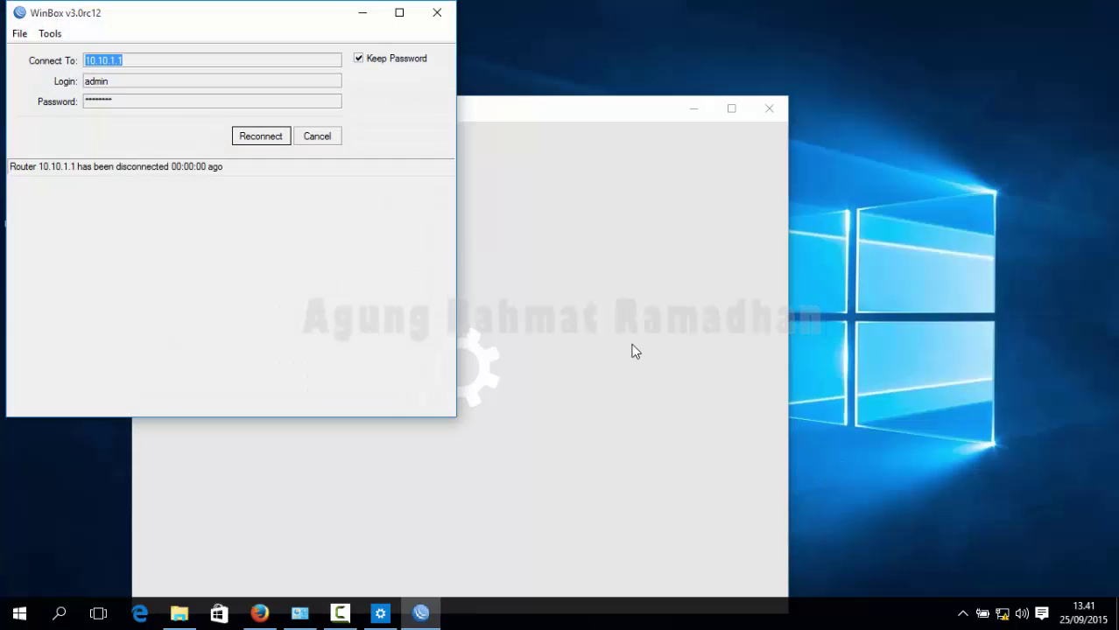
click(437, 13)
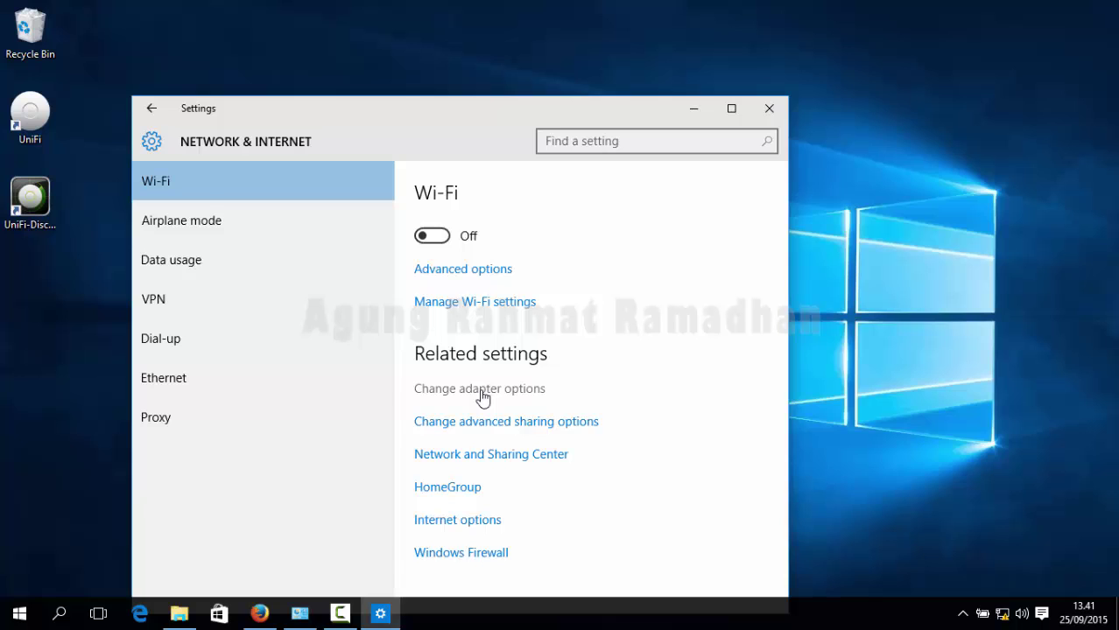
click(482, 394)
- Set Ethernet IPv4 to 192.168.1.22, mask 255.255.255.0, gateway 192.168.1.20, and confirm
right_click(323, 171)
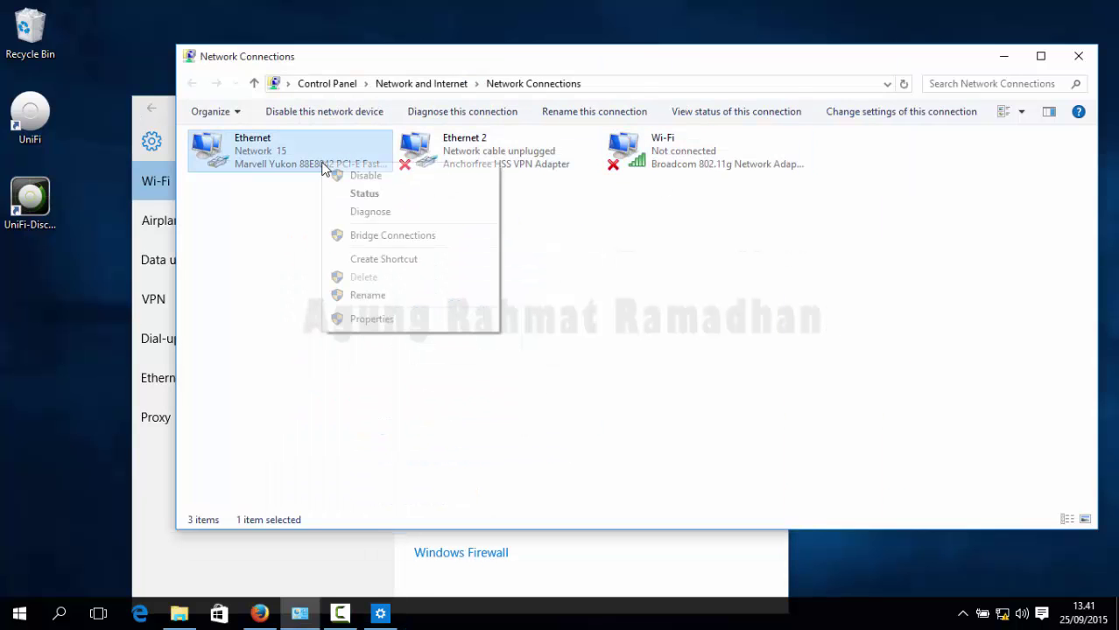
click(375, 320)
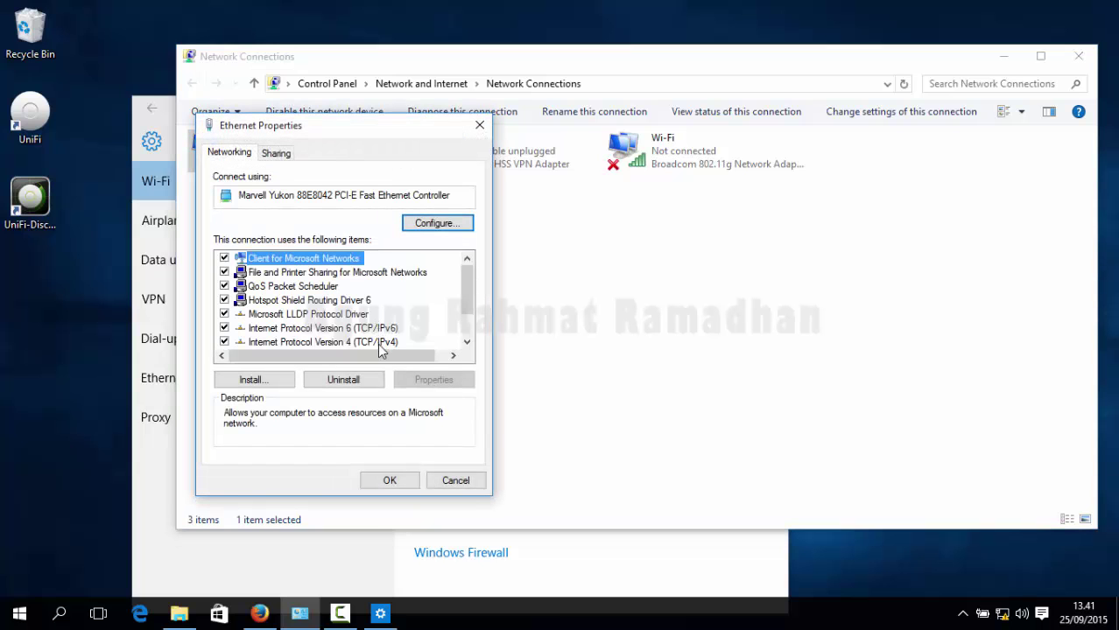
double_click(380, 342)
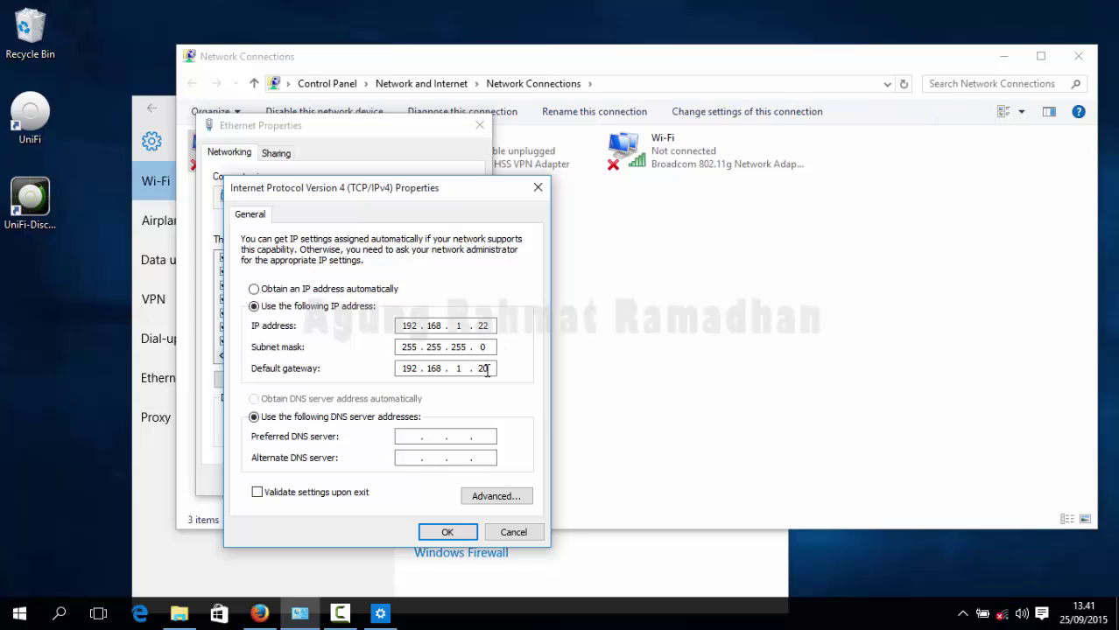
click(432, 529)
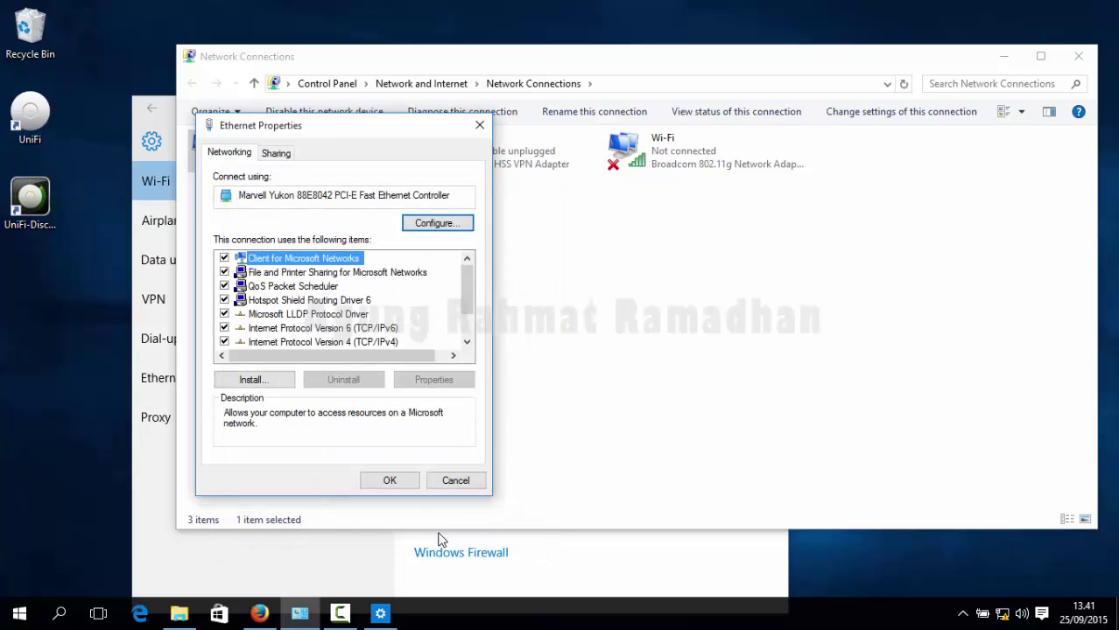
click(392, 480)
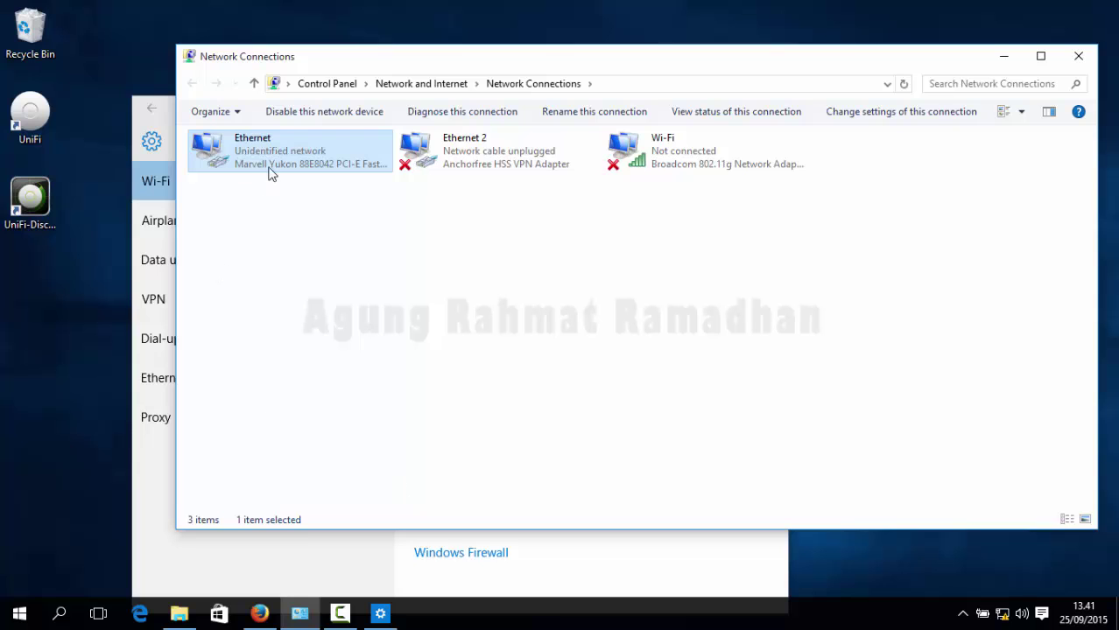
- Close the network windows, refresh the desktop and launch UniFi-Discovery to find the AP-LR
click(1078, 55)
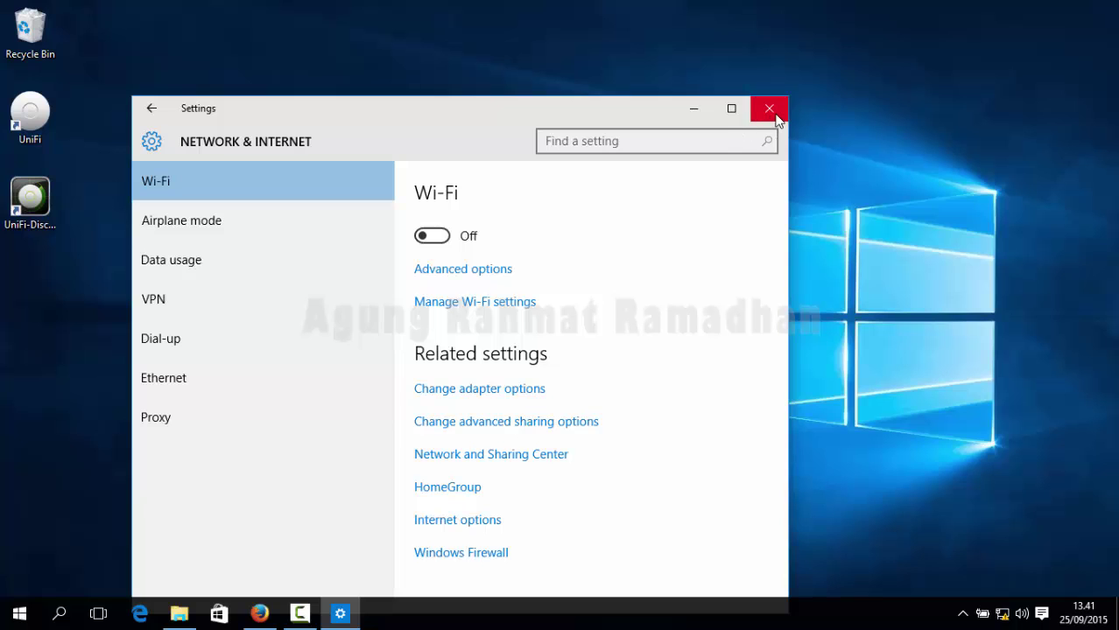
click(774, 113)
right_click(619, 155)
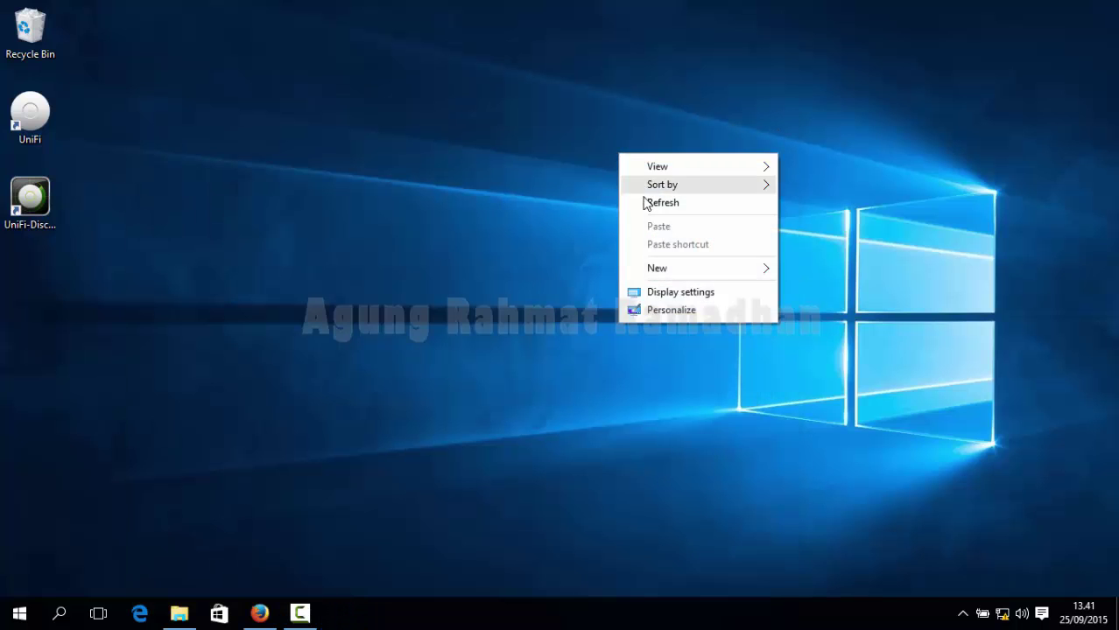
click(648, 204)
double_click(26, 210)
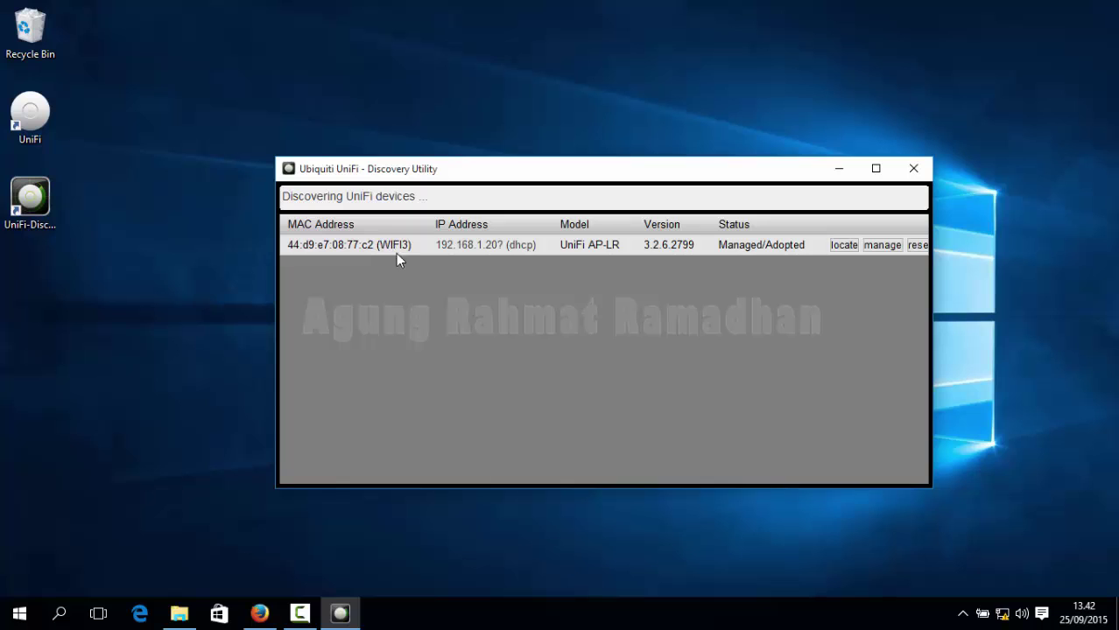
- Factory-reset the AP-LR at 192.168.1.20 using the controller username and password
click(874, 169)
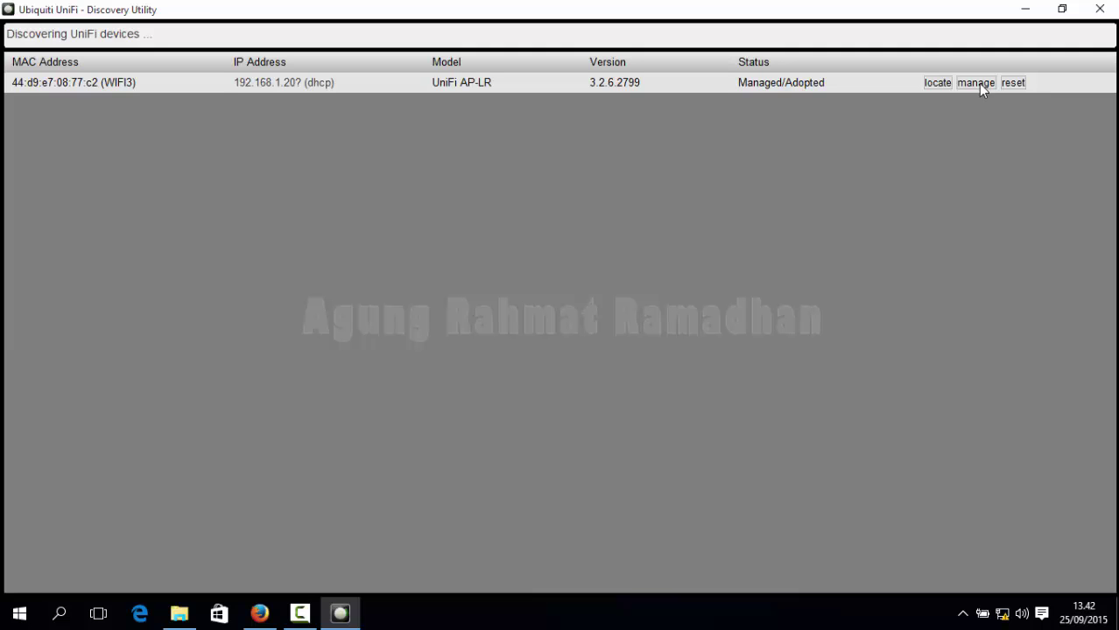
click(1007, 84)
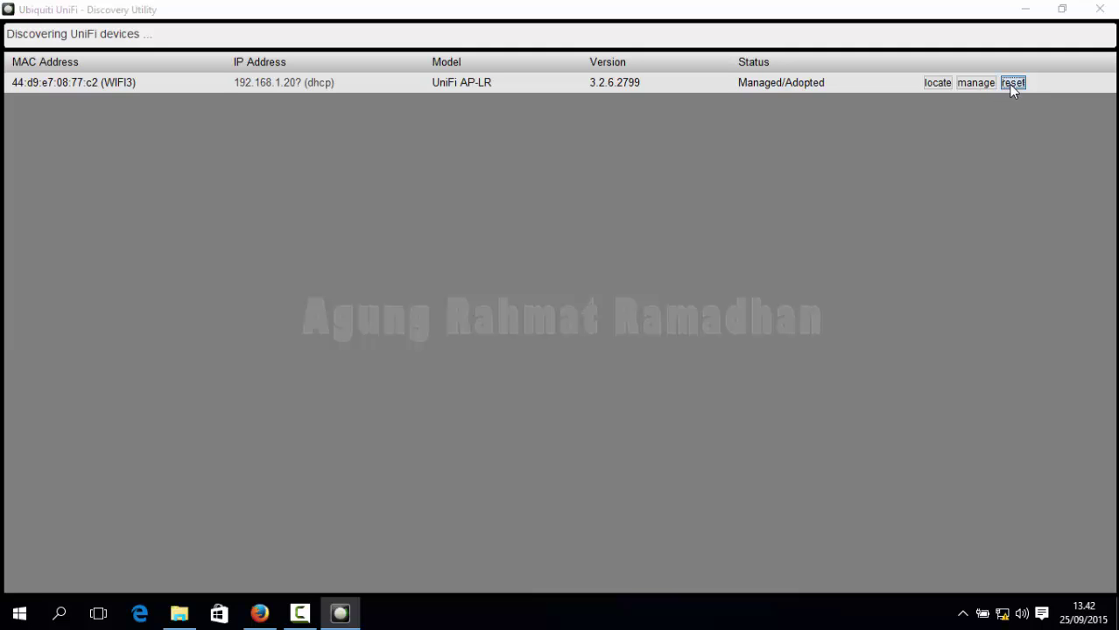
drag(577, 422, 370, 412)
key(Tab)
key(BackSpace)
key(BackSpace)
key(BackSpace)
key(BackSpace)
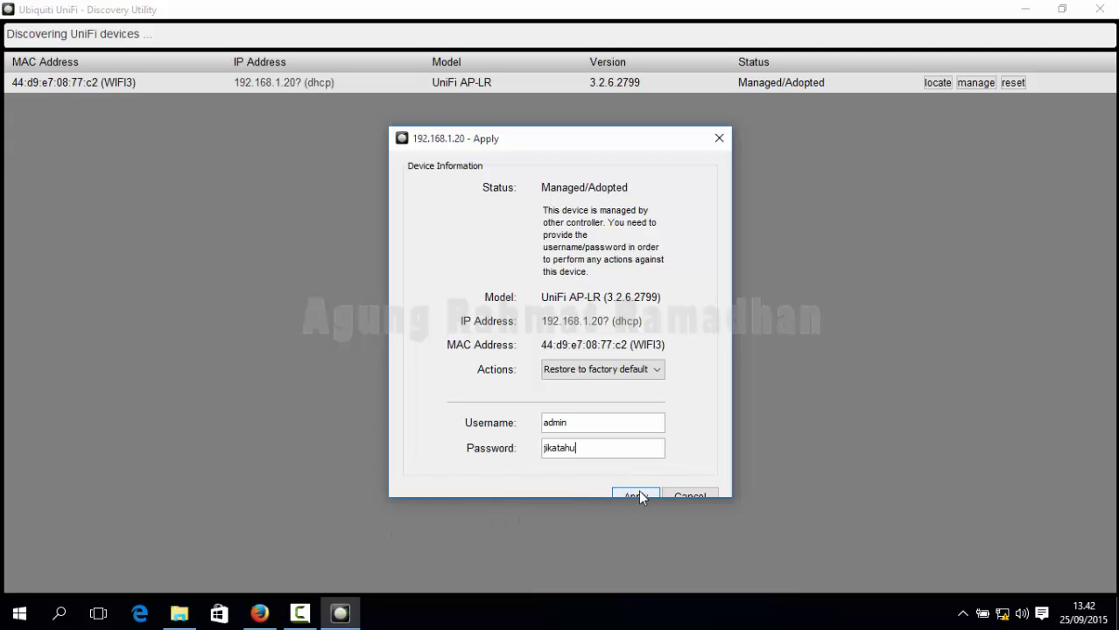
click(638, 494)
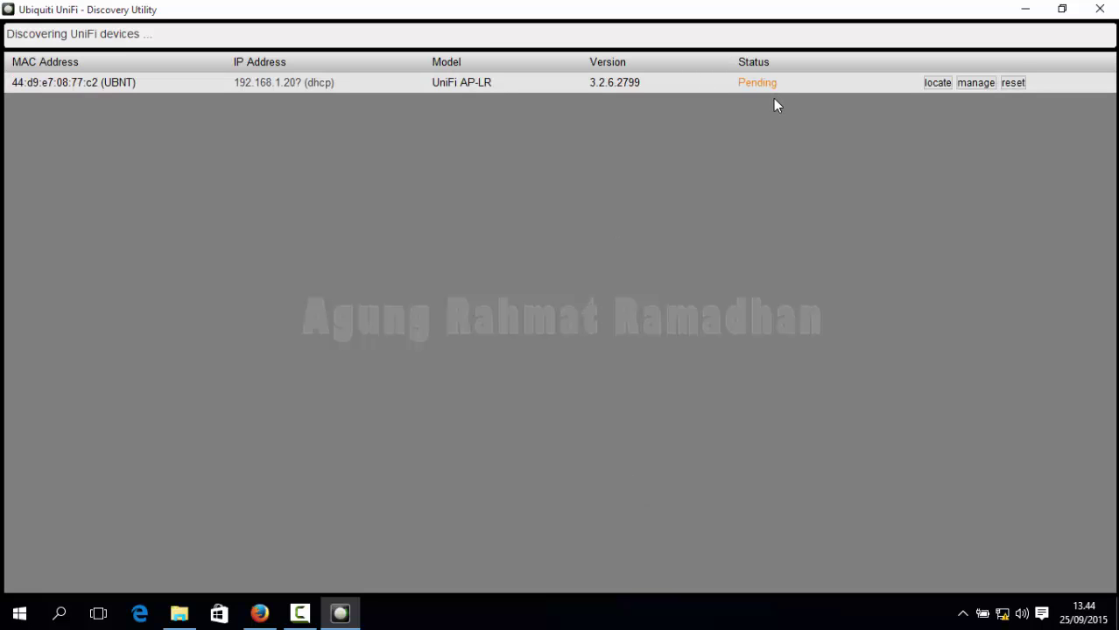
click(973, 84)
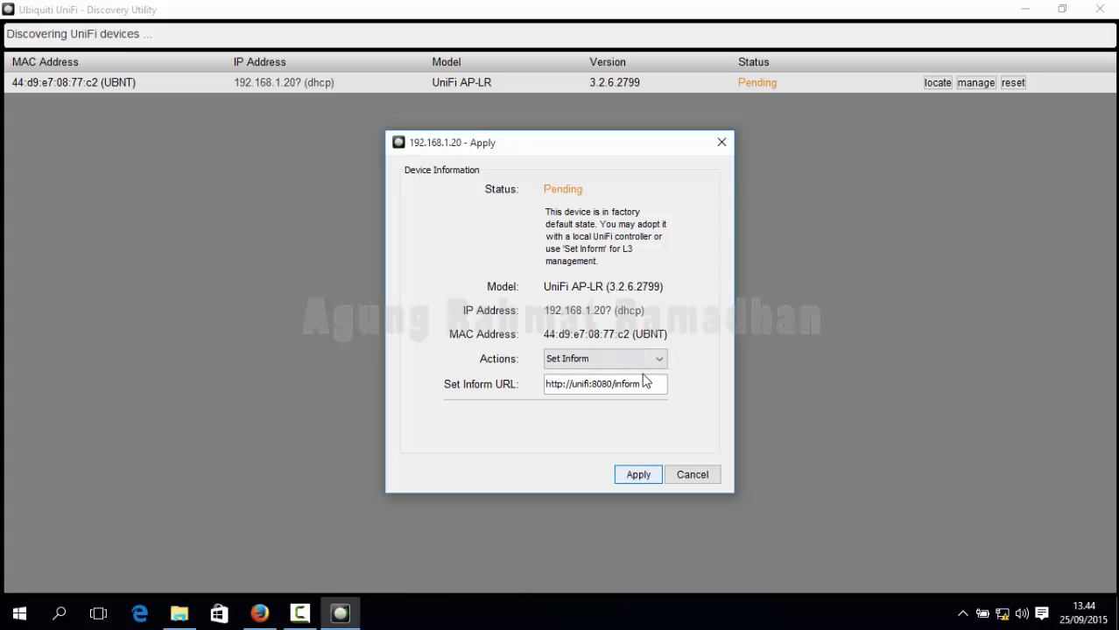
click(592, 385)
text(.sma2pati.sch.id)
click(641, 478)
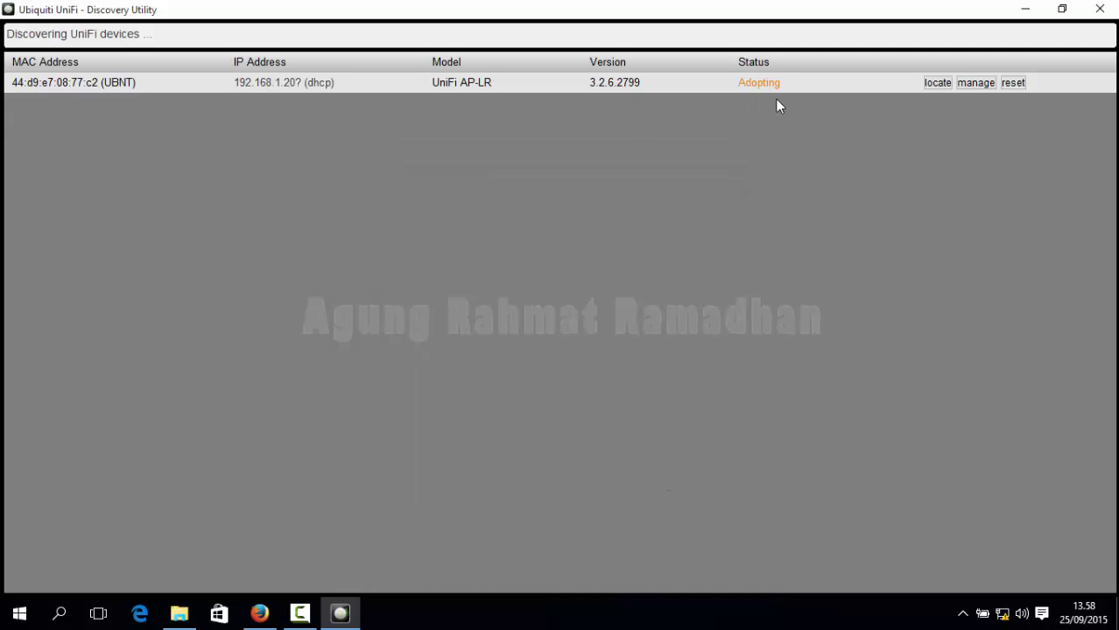
click(969, 83)
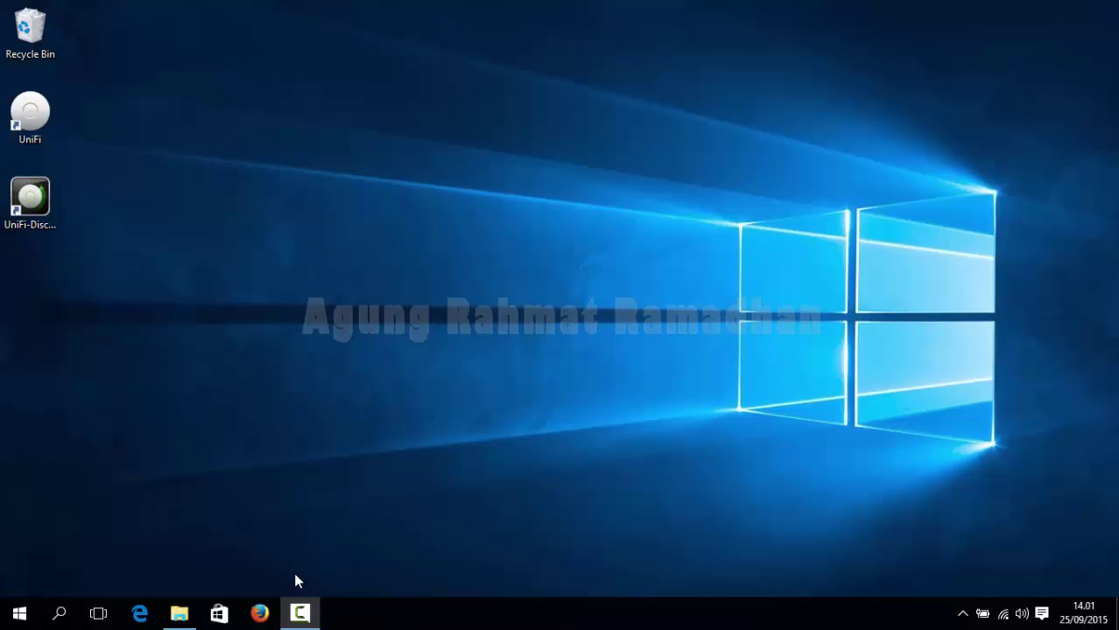
click(260, 613)
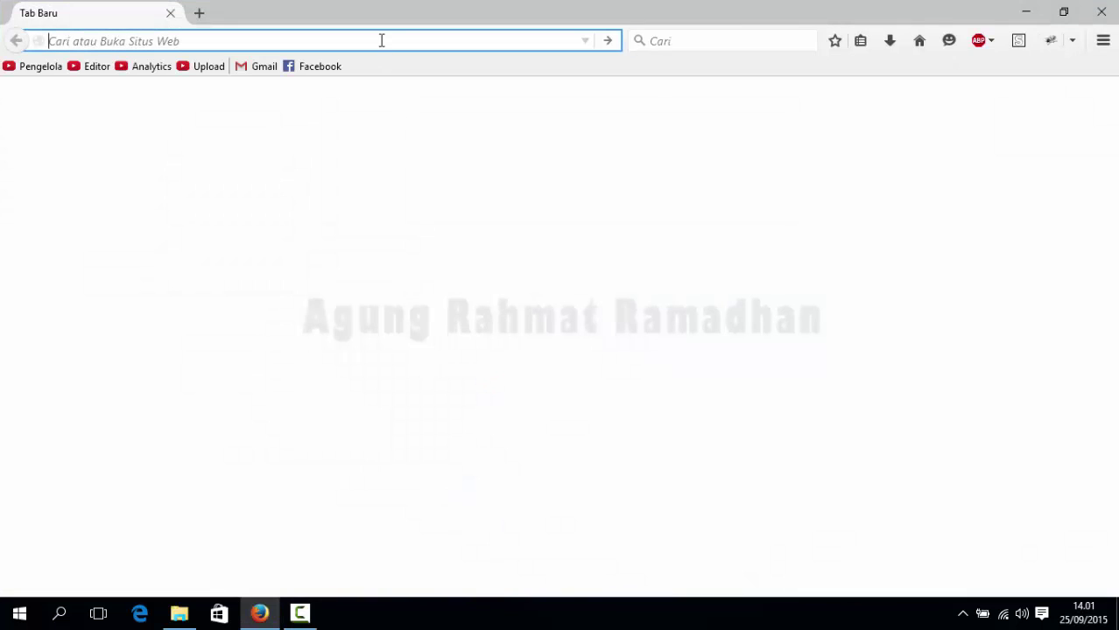
text(https://u)
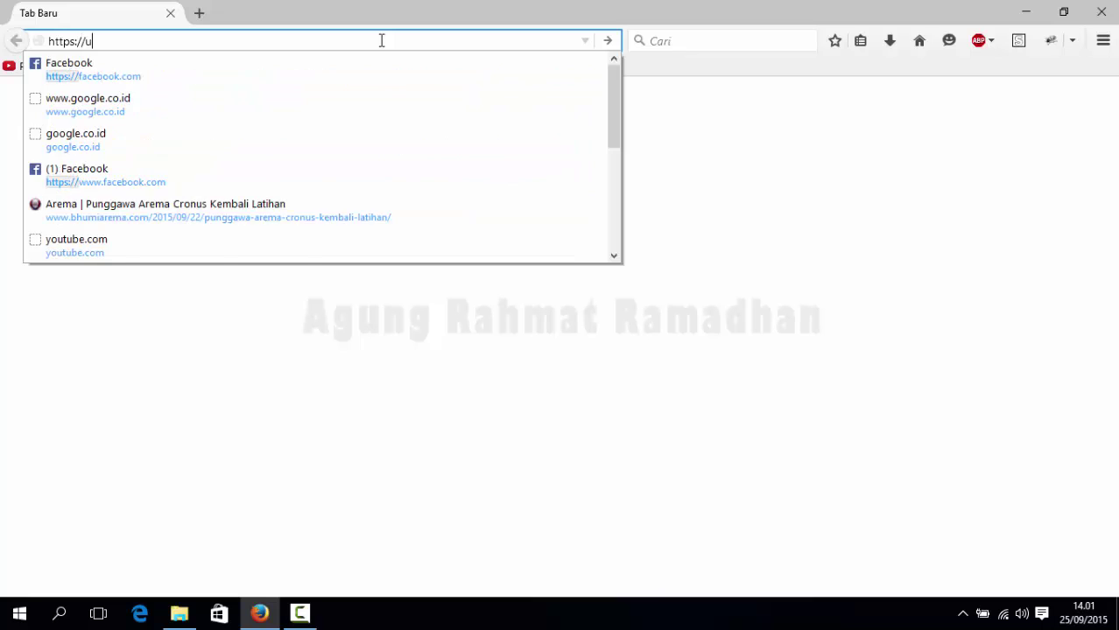
text(ni)
key(Down)
key(Down)
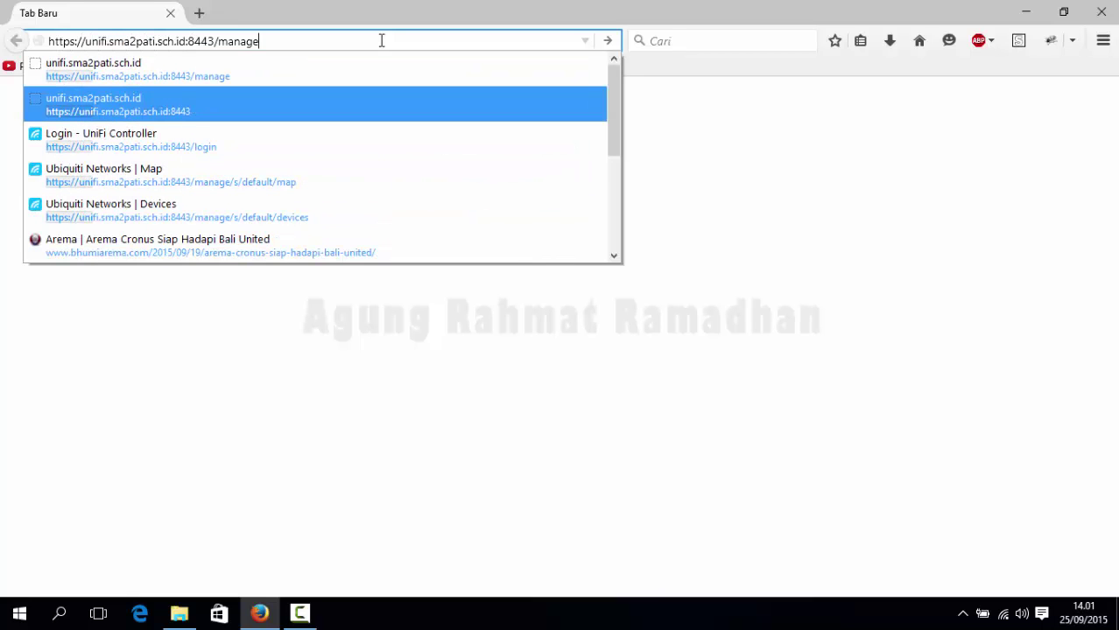
key(Return)
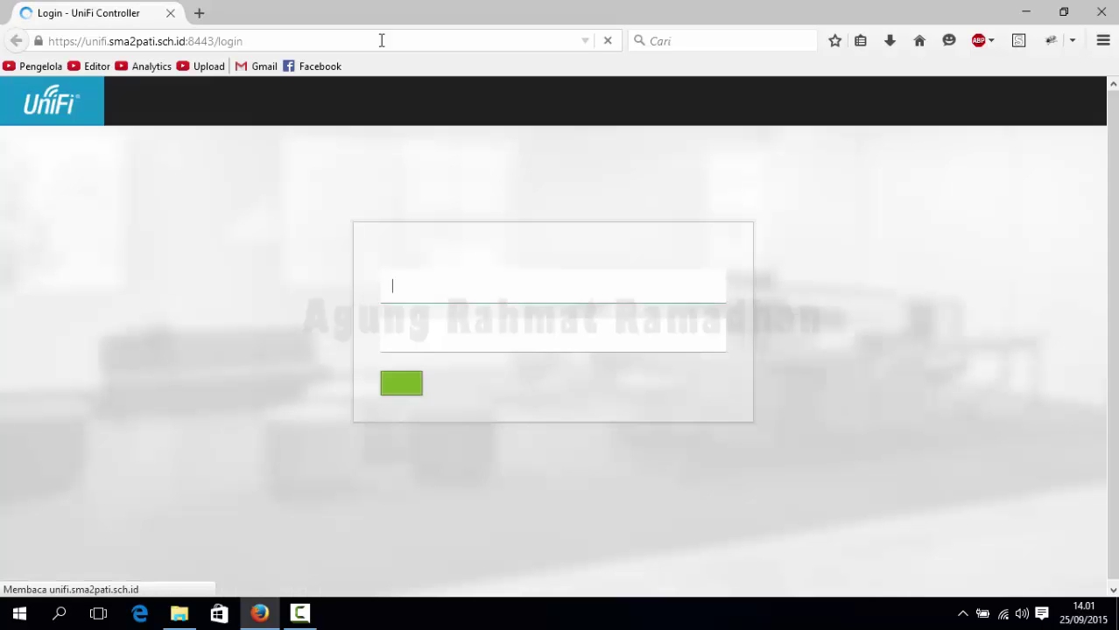
- Log in to the controller as admin with the account password
text(admin)
key(Tab)
text(•••••••••)
key(Return)
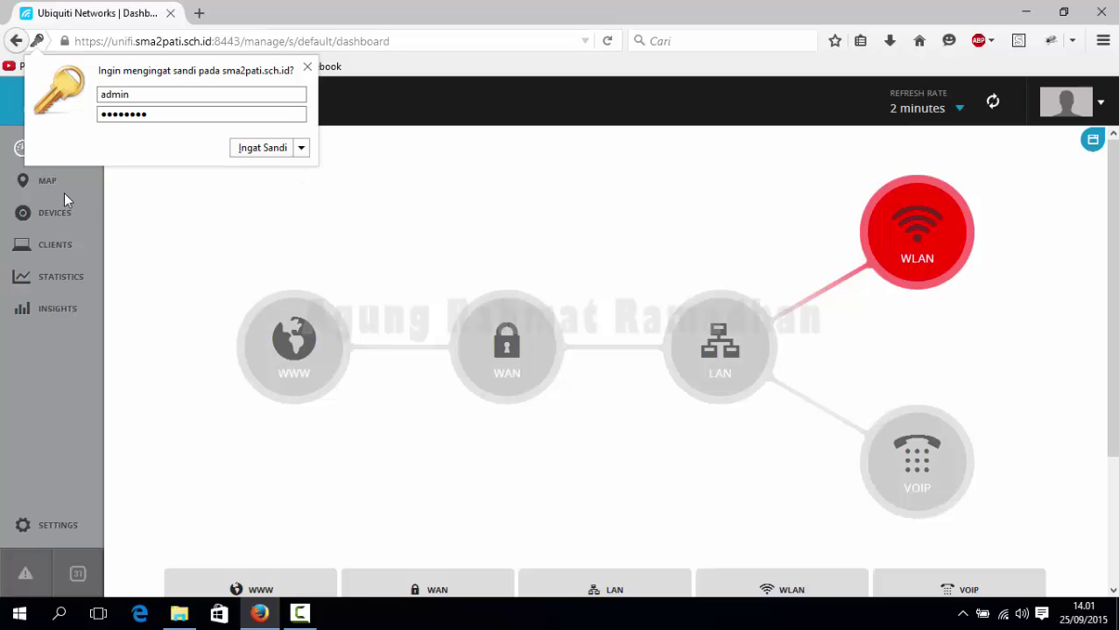
- Go from the site map to the devices list and locate WIFI3 on the map
click(55, 184)
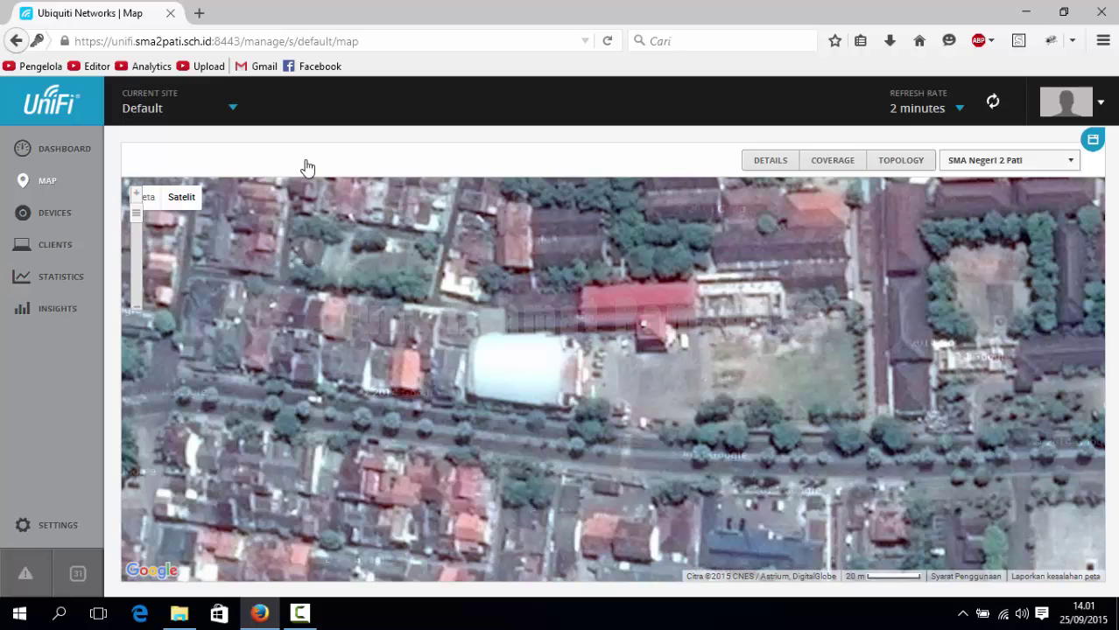
click(49, 217)
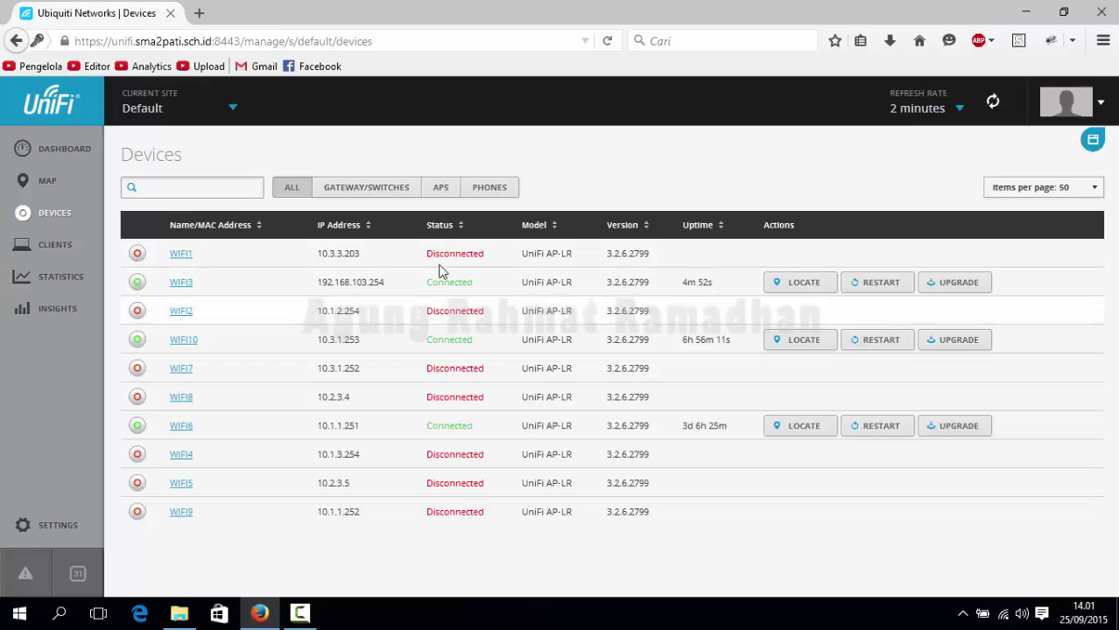
click(804, 285)
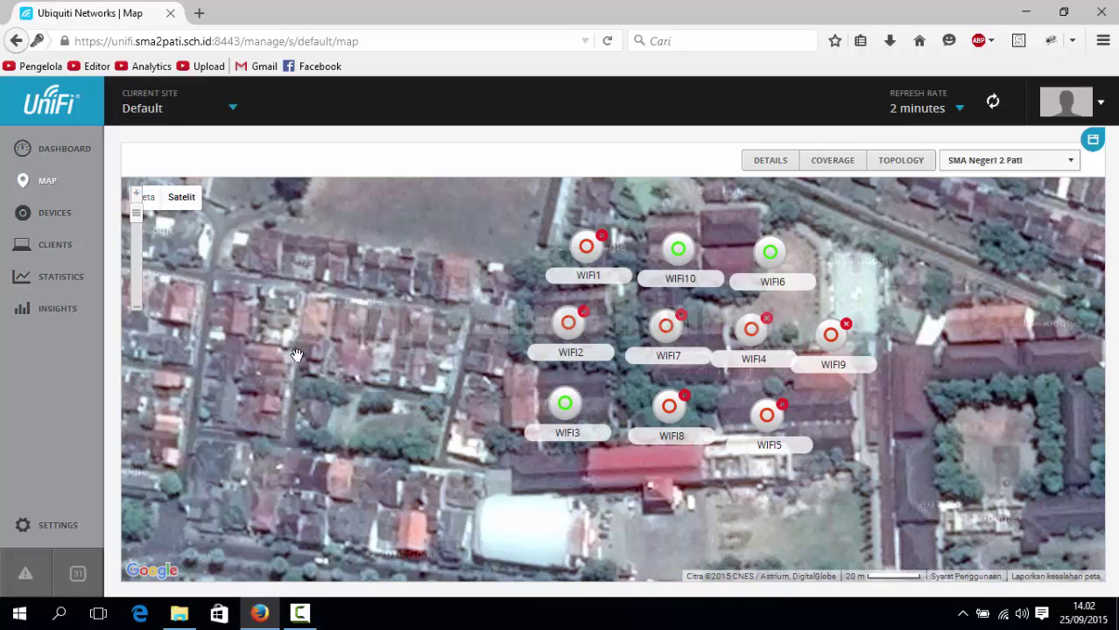
- Open WIFI3's configuration properties, expanding Radios, WLANs and Network, then return to Devices
click(565, 408)
click(588, 383)
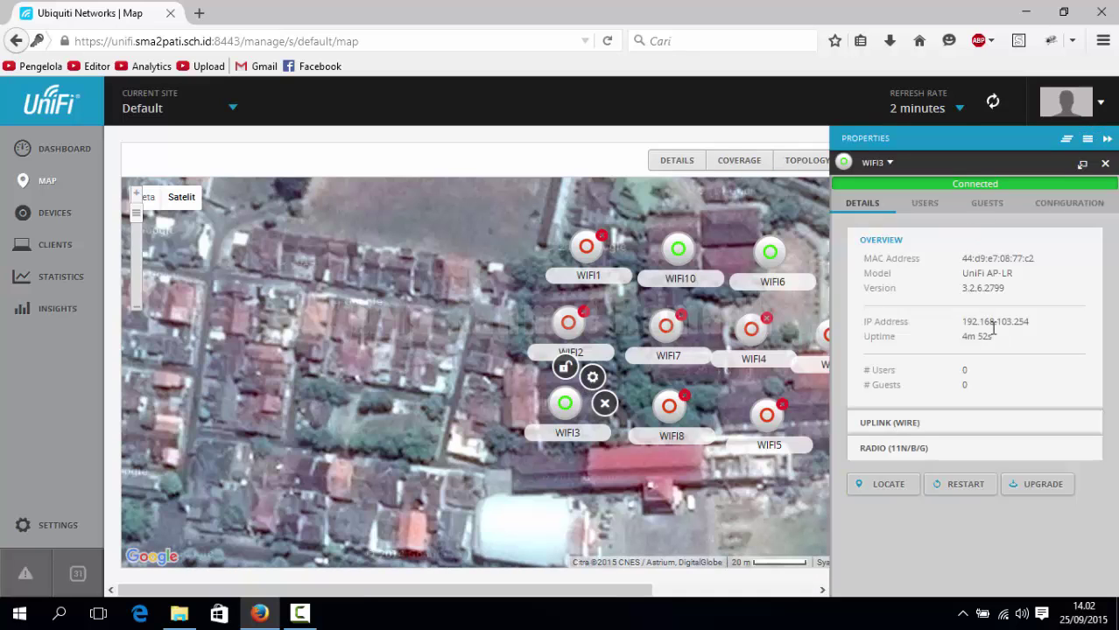
click(1040, 203)
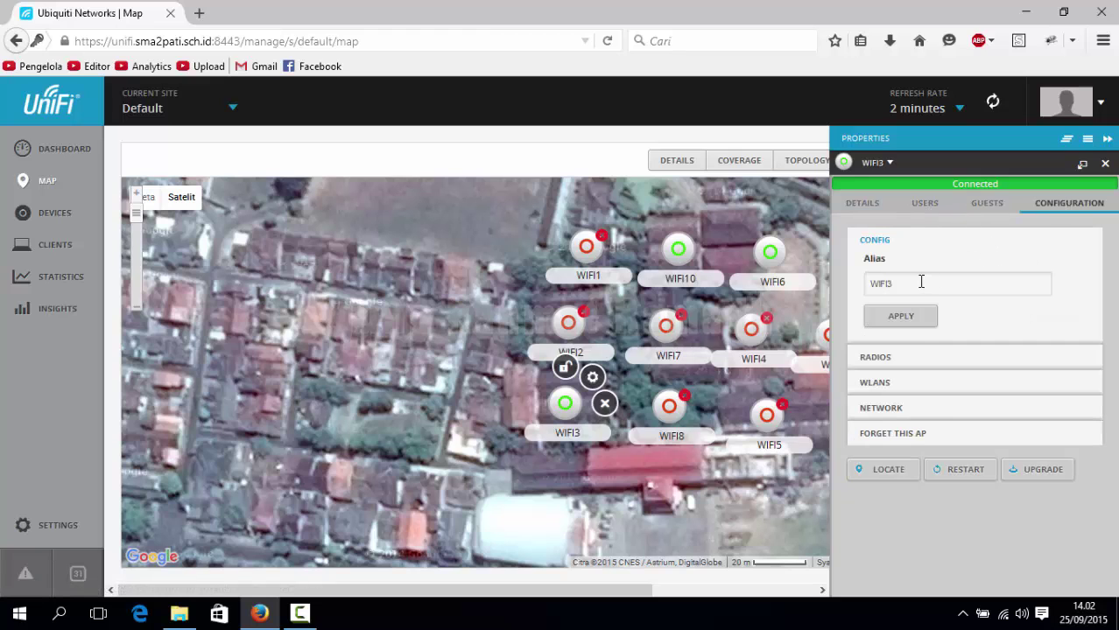
click(918, 358)
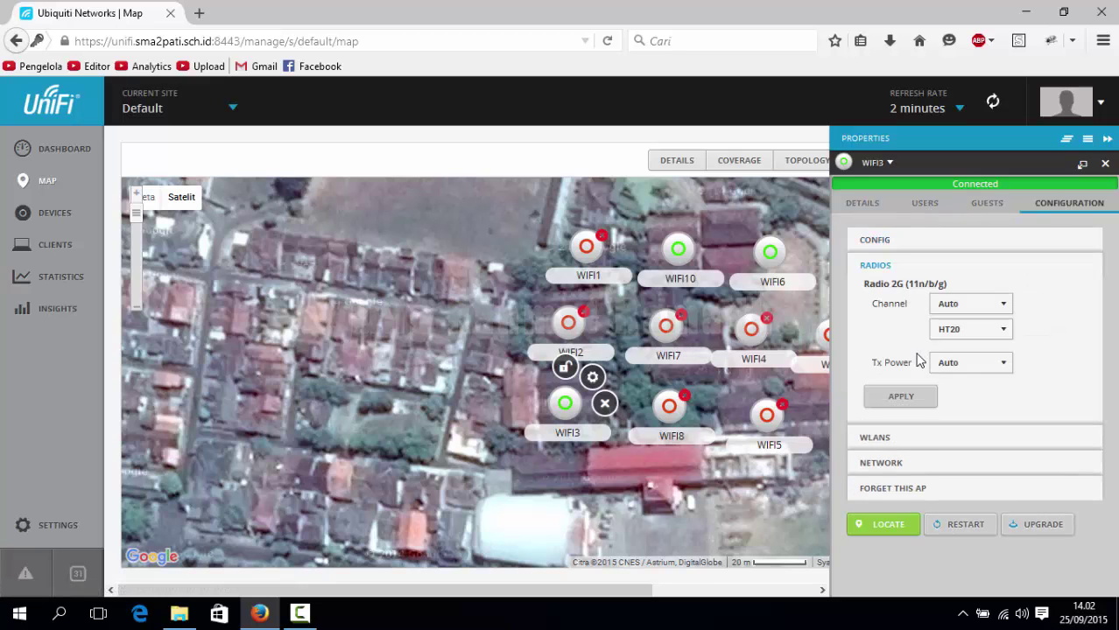
click(928, 437)
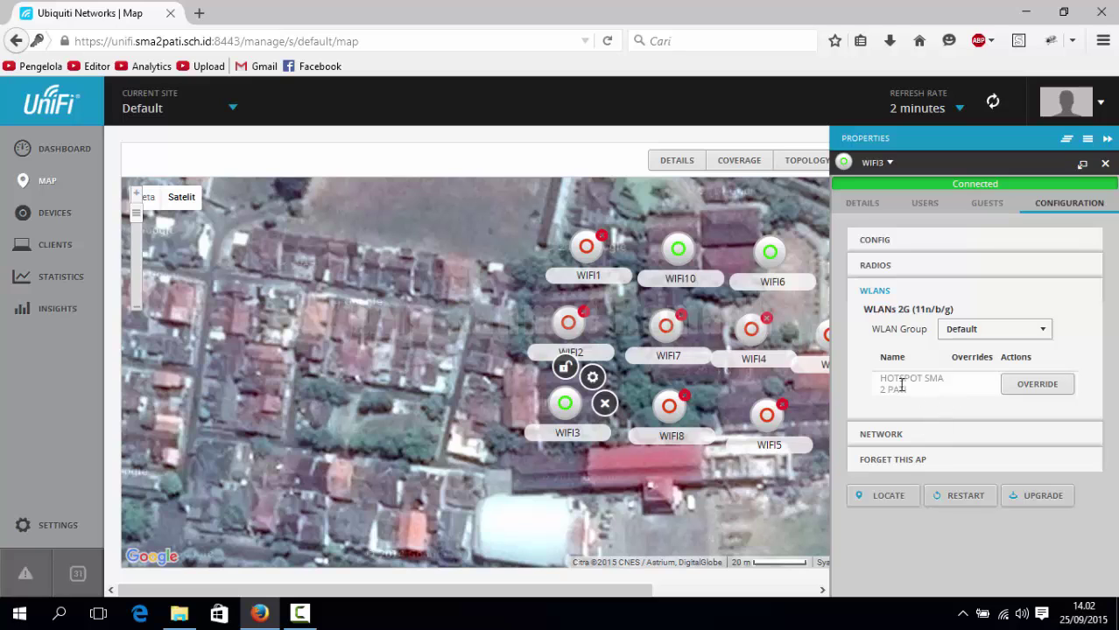
click(900, 435)
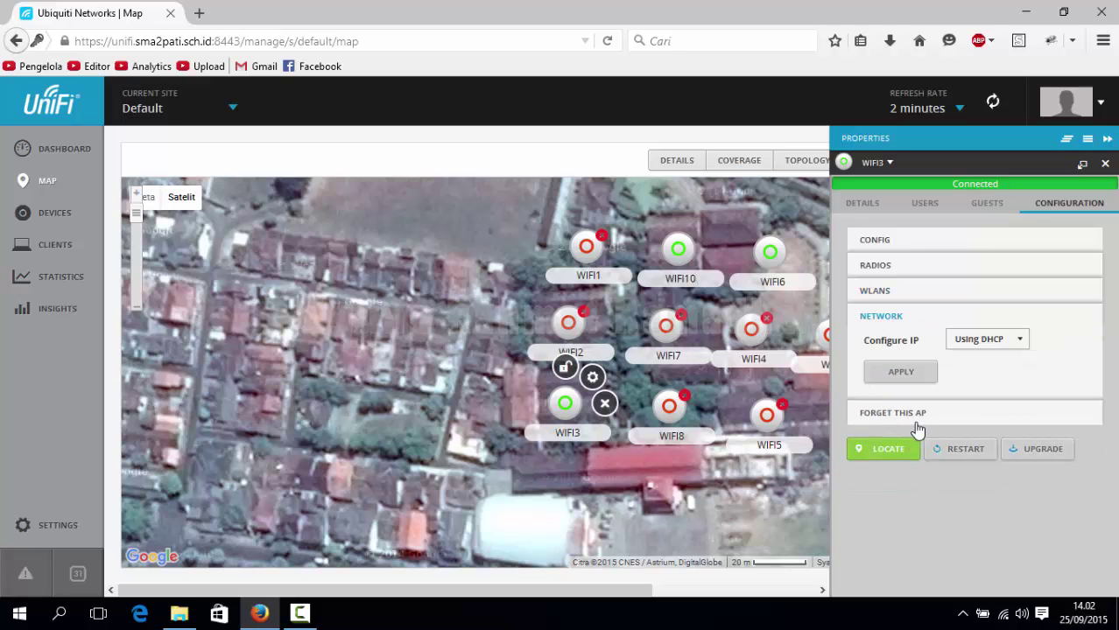
click(66, 218)
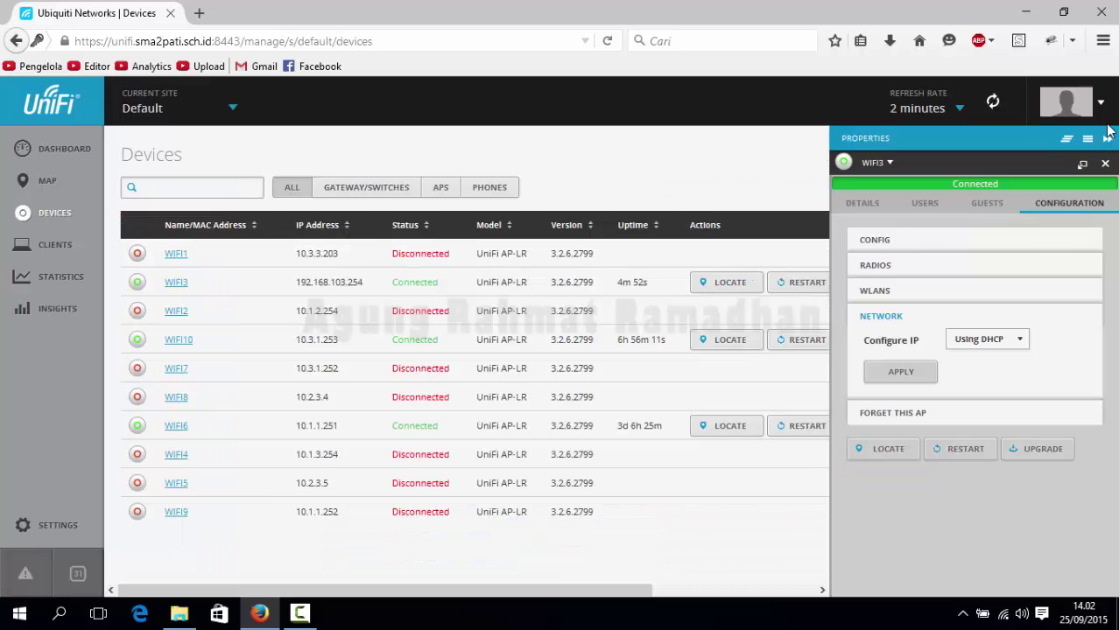
- Close WIFI3's properties and highlight the IPs 192.168.103.254, 10.3.1.253 and 10.1.1.251
click(1106, 166)
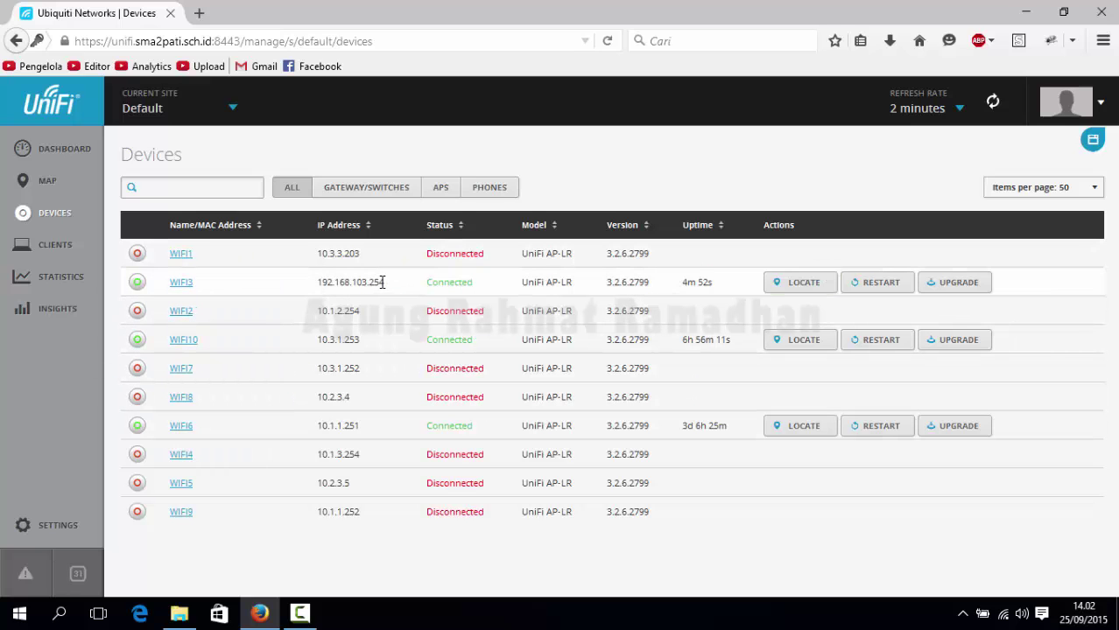
drag(383, 282, 321, 285)
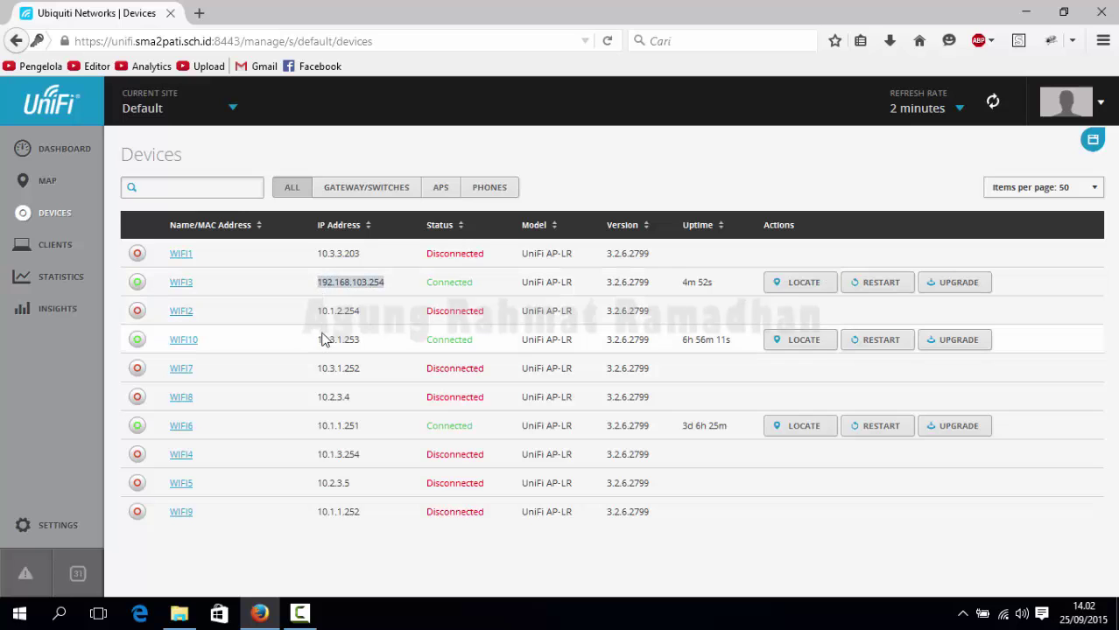
drag(321, 340, 361, 340)
drag(320, 426, 359, 425)
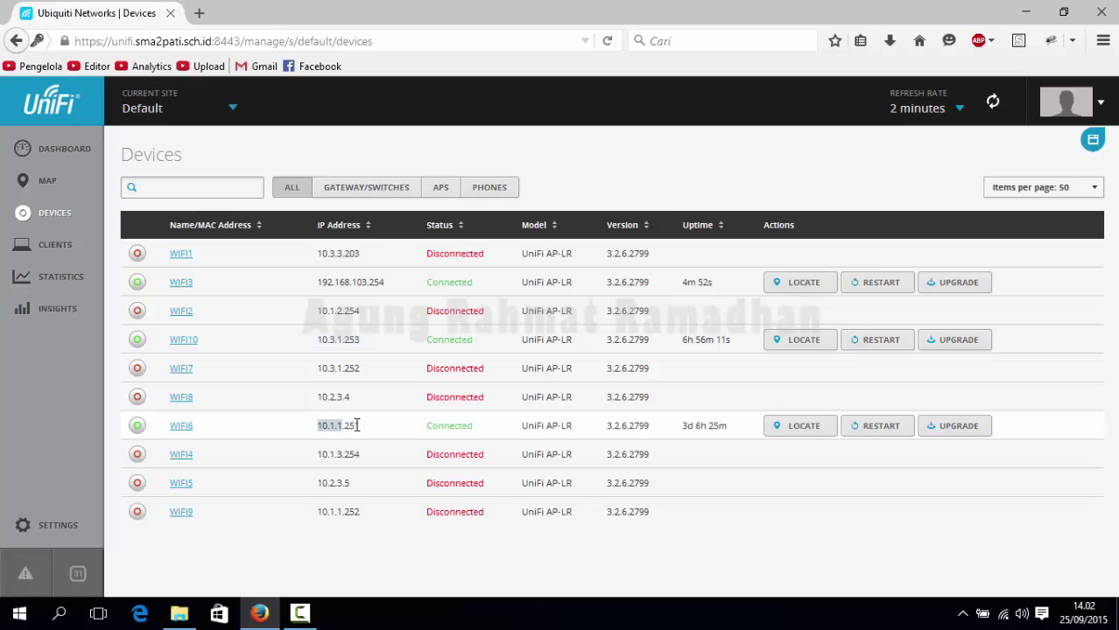
click(362, 564)
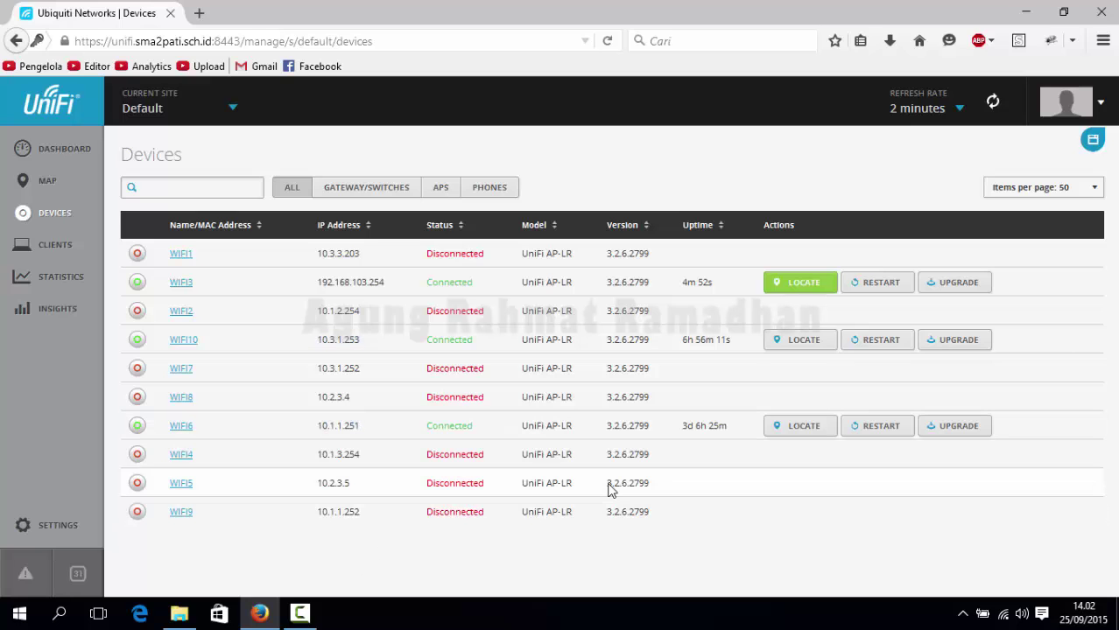